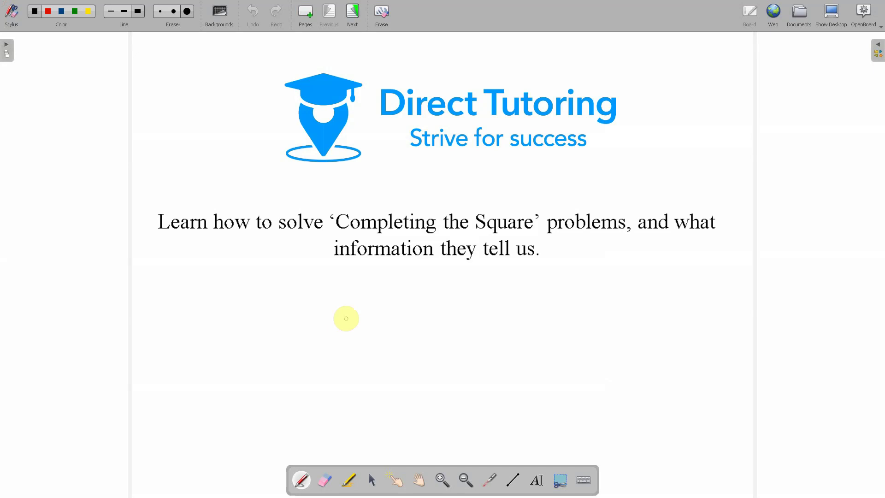
Advance to the worksheet page listing the three quadratics to rewrite as (x + a)² + b
{"action": "left_click", "coordinate": [360, 15]}
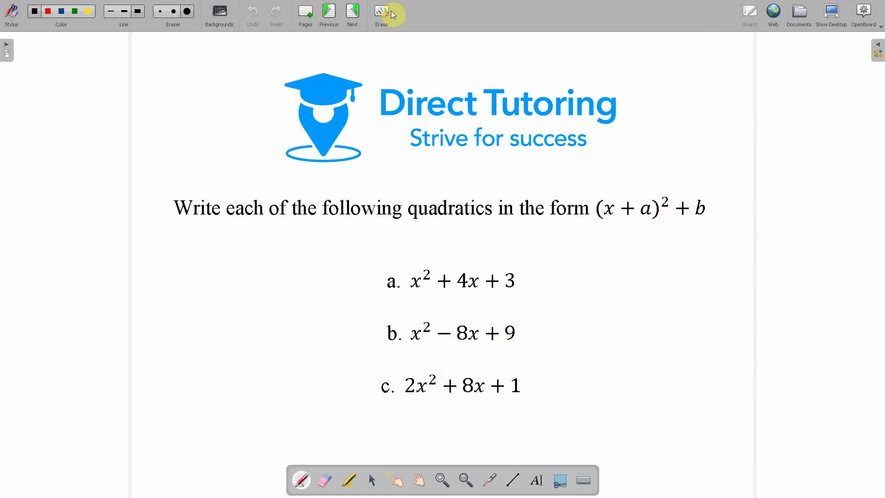
On the next grid page, handwrite 'a) x² + 4x + 3' and bracket x² + 4x in red
{"action": "left_click", "coordinate": [353, 14]}
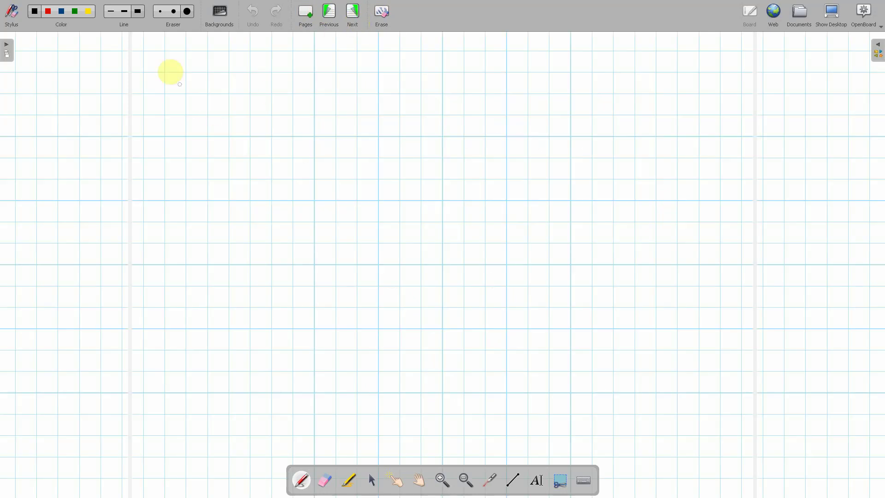
{"action": "mouse_move", "coordinate": [161, 64]}
{"action": "left_mouse_down"}
{"action": "mouse_move", "coordinate": [148, 70]}
{"action": "mouse_move", "coordinate": [157, 66]}
{"action": "left_mouse_up"}
{"action": "mouse_move", "coordinate": [147, 49]}
{"action": "left_mouse_down"}
{"action": "mouse_move", "coordinate": [173, 62]}
{"action": "mouse_move", "coordinate": [156, 91]}
{"action": "left_mouse_up"}
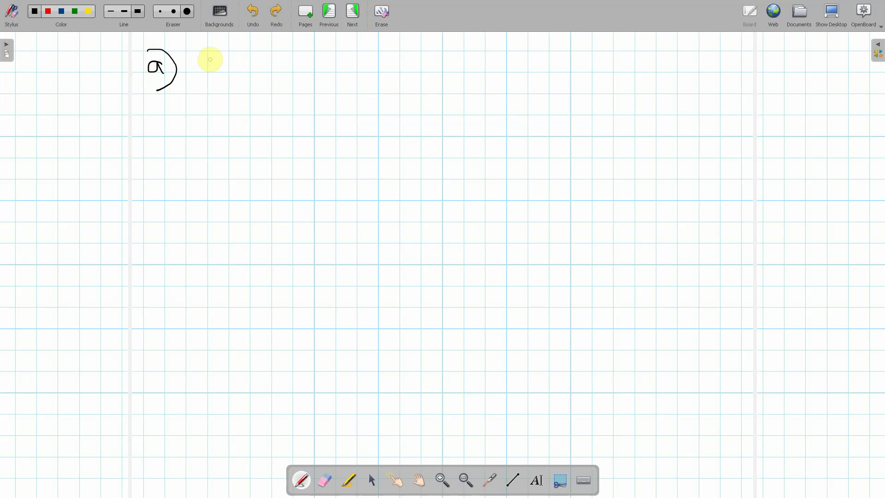
{"action": "mouse_move", "coordinate": [207, 58]}
{"action": "left_mouse_down"}
{"action": "mouse_move", "coordinate": [217, 60]}
{"action": "mouse_move", "coordinate": [213, 67]}
{"action": "mouse_move", "coordinate": [235, 70]}
{"action": "mouse_move", "coordinate": [244, 55]}
{"action": "mouse_move", "coordinate": [255, 69]}
{"action": "mouse_move", "coordinate": [292, 69]}
{"action": "left_mouse_up"}
{"action": "mouse_move", "coordinate": [313, 57]}
{"action": "left_mouse_down"}
{"action": "mouse_move", "coordinate": [313, 69]}
{"action": "mouse_move", "coordinate": [343, 63]}
{"action": "mouse_move", "coordinate": [341, 70]}
{"action": "left_mouse_up"}
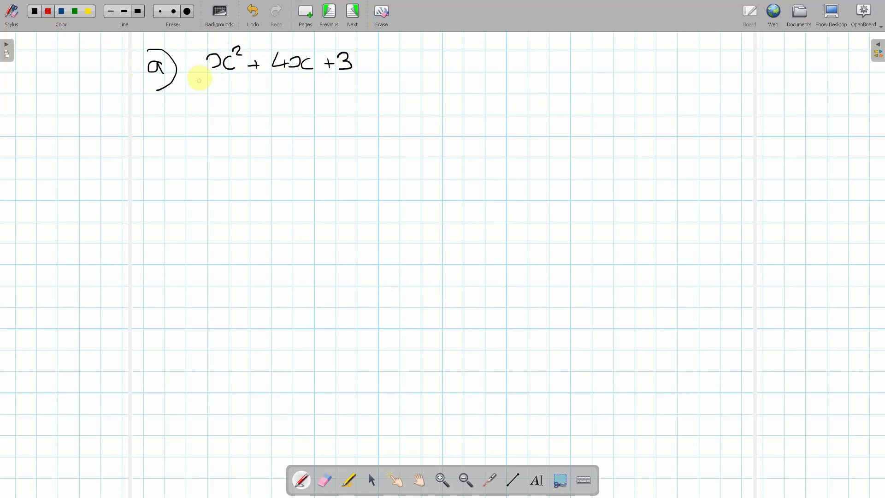
{"action": "mouse_move", "coordinate": [206, 75]}
{"action": "left_mouse_down"}
{"action": "mouse_move", "coordinate": [206, 83]}
{"action": "mouse_move", "coordinate": [310, 83]}
{"action": "mouse_move", "coordinate": [320, 73]}
{"action": "left_mouse_up"}
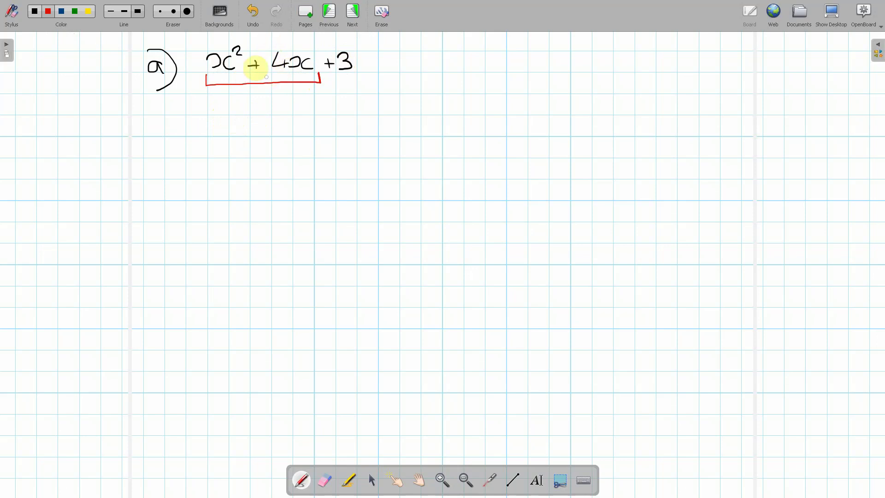
Undo the stray stroke and write x² + 4x ÷ x in red
{"action": "key", "text": "ctrl+z"}
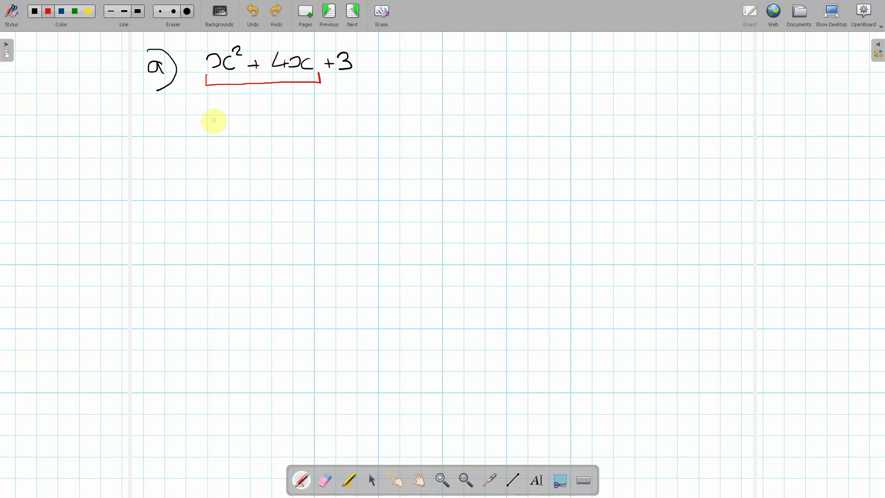
{"action": "mouse_move", "coordinate": [209, 103]}
{"action": "left_mouse_down"}
{"action": "mouse_move", "coordinate": [231, 106]}
{"action": "mouse_move", "coordinate": [225, 115]}
{"action": "mouse_move", "coordinate": [234, 115]}
{"action": "mouse_move", "coordinate": [236, 97]}
{"action": "mouse_move", "coordinate": [253, 108]}
{"action": "mouse_move", "coordinate": [271, 95]}
{"action": "mouse_move", "coordinate": [273, 107]}
{"action": "mouse_move", "coordinate": [294, 112]}
{"action": "left_mouse_up"}
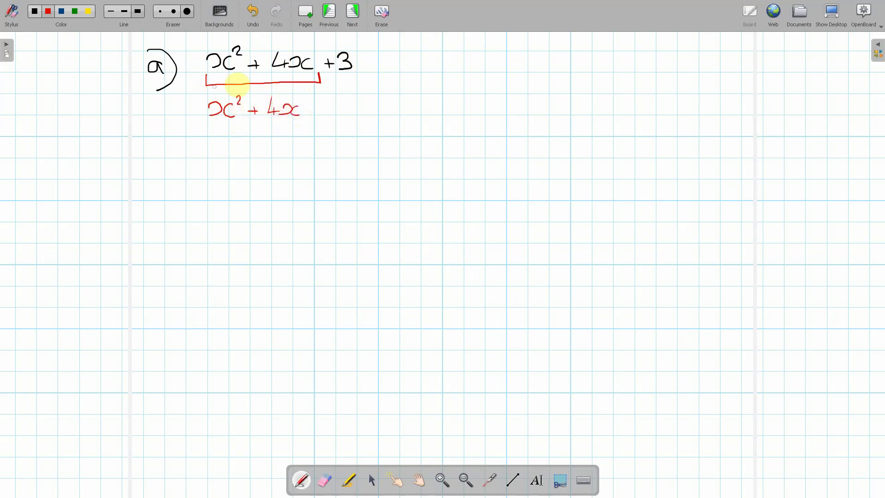
{"action": "left_click_drag", "start_coordinate": [369, 108], "coordinate": [374, 109]}
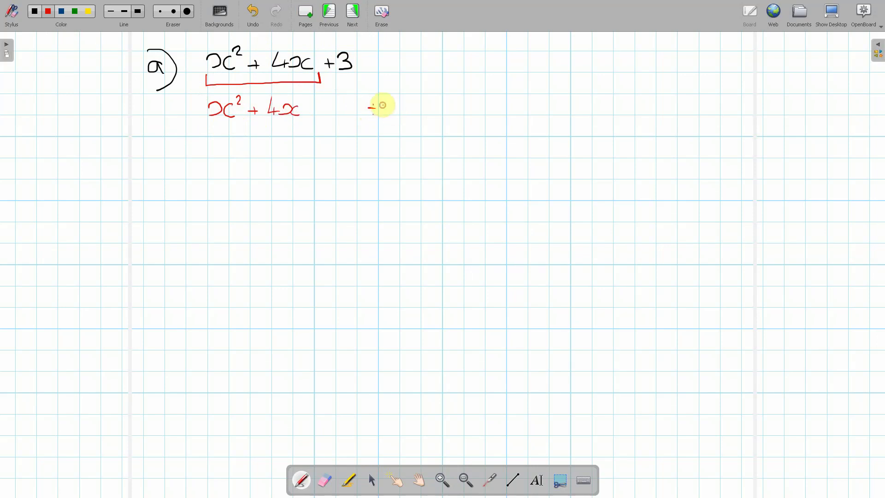
{"action": "left_click_drag", "start_coordinate": [385, 109], "coordinate": [404, 113]}
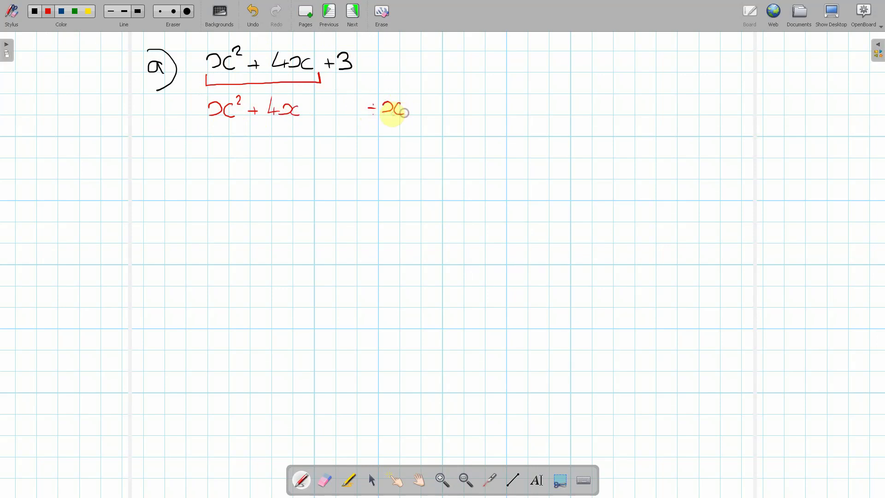
In black, write x + 4 and (x + 2)², marking the 2 as a
{"action": "left_click", "coordinate": [34, 14]}
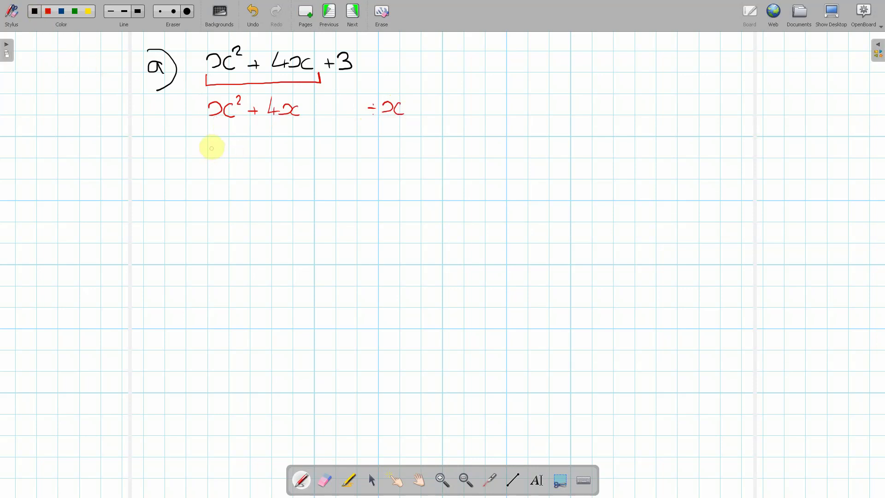
{"action": "mouse_move", "coordinate": [212, 141]}
{"action": "left_mouse_down"}
{"action": "mouse_move", "coordinate": [232, 141]}
{"action": "mouse_move", "coordinate": [240, 153]}
{"action": "mouse_move", "coordinate": [270, 137]}
{"action": "mouse_move", "coordinate": [275, 156]}
{"action": "left_mouse_up"}
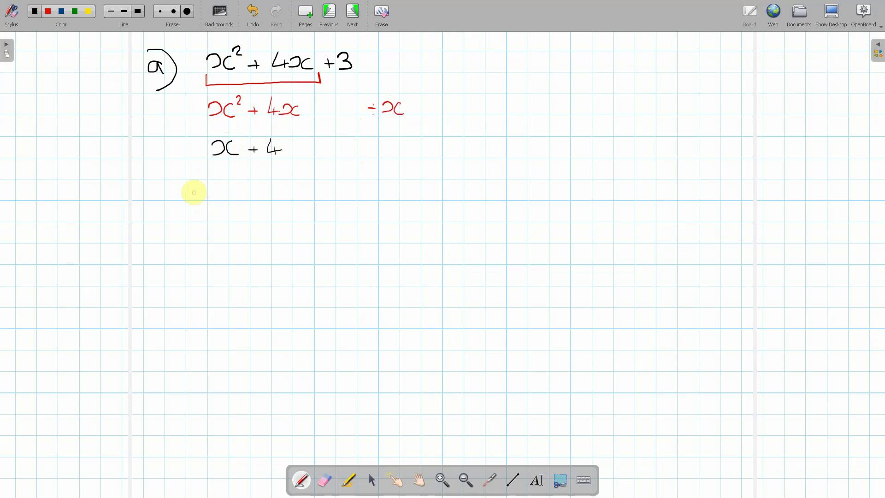
{"action": "mouse_move", "coordinate": [216, 180]}
{"action": "left_mouse_down"}
{"action": "mouse_move", "coordinate": [275, 186]}
{"action": "mouse_move", "coordinate": [270, 196]}
{"action": "mouse_move", "coordinate": [278, 195]}
{"action": "mouse_move", "coordinate": [287, 175]}
{"action": "mouse_move", "coordinate": [290, 199]}
{"action": "mouse_move", "coordinate": [308, 183]}
{"action": "left_mouse_up"}
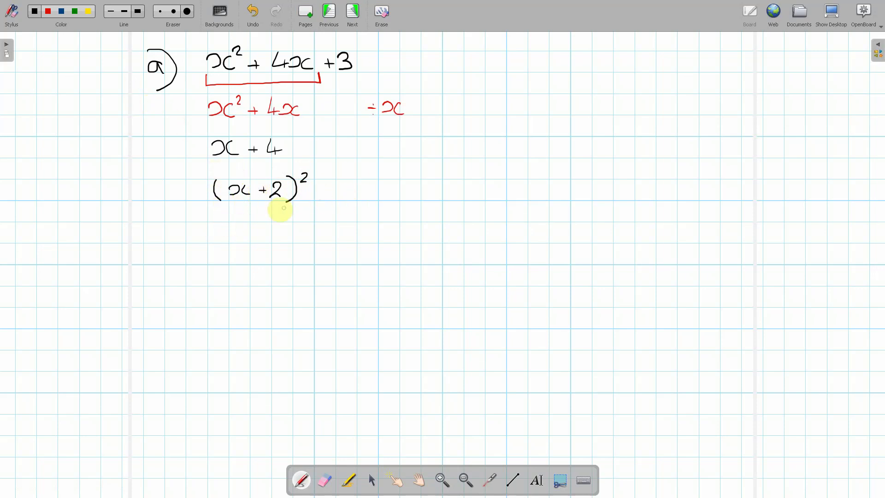
{"action": "mouse_move", "coordinate": [282, 207]}
{"action": "left_mouse_down"}
{"action": "mouse_move", "coordinate": [272, 207]}
{"action": "mouse_move", "coordinate": [271, 220]}
{"action": "mouse_move", "coordinate": [281, 225]}
{"action": "left_mouse_up"}
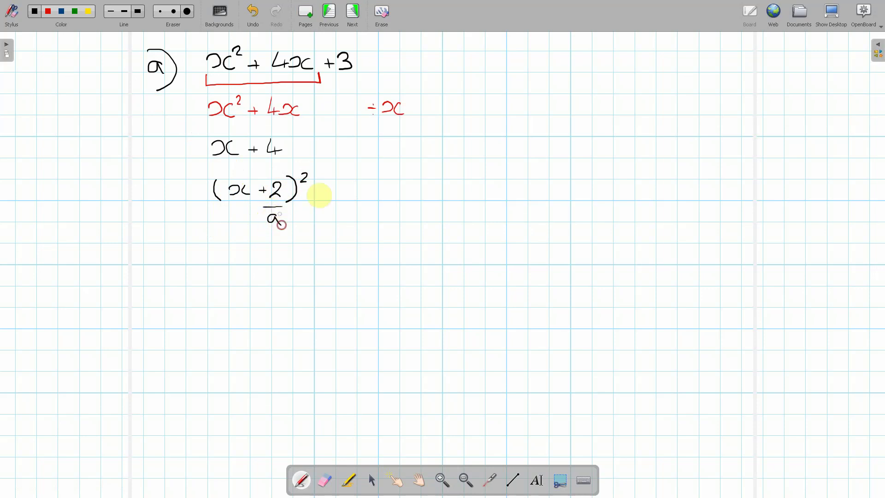
Label b beside (x + 2)² and write (x + 2)(x + 2) below
{"action": "mouse_move", "coordinate": [340, 182]}
{"action": "left_mouse_down"}
{"action": "mouse_move", "coordinate": [336, 203]}
{"action": "mouse_move", "coordinate": [358, 205]}
{"action": "mouse_move", "coordinate": [330, 209]}
{"action": "left_mouse_up"}
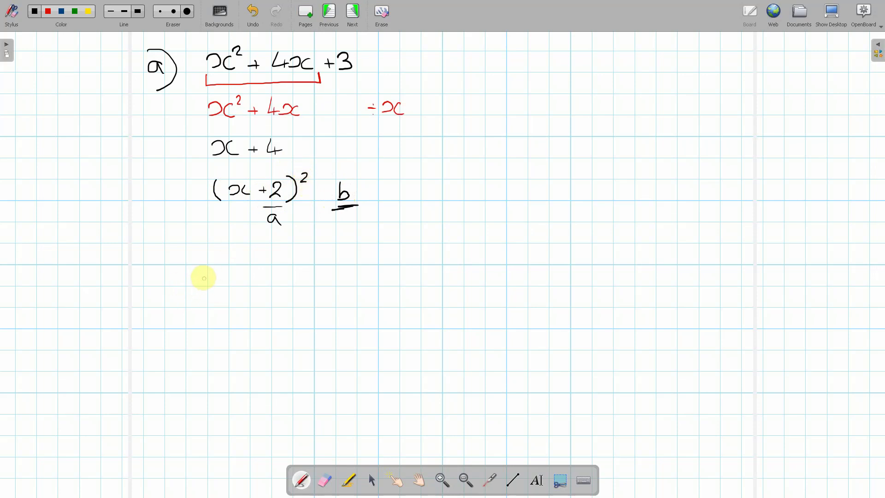
{"action": "mouse_move", "coordinate": [220, 262]}
{"action": "left_mouse_down"}
{"action": "mouse_move", "coordinate": [221, 282]}
{"action": "mouse_move", "coordinate": [239, 272]}
{"action": "mouse_move", "coordinate": [285, 272]}
{"action": "mouse_move", "coordinate": [278, 280]}
{"action": "mouse_move", "coordinate": [287, 265]}
{"action": "mouse_move", "coordinate": [297, 283]}
{"action": "mouse_move", "coordinate": [309, 260]}
{"action": "mouse_move", "coordinate": [309, 284]}
{"action": "mouse_move", "coordinate": [356, 276]}
{"action": "left_mouse_up"}
{"action": "mouse_move", "coordinate": [351, 271]}
{"action": "left_mouse_down"}
{"action": "mouse_move", "coordinate": [351, 282]}
{"action": "mouse_move", "coordinate": [363, 275]}
{"action": "mouse_move", "coordinate": [371, 284]}
{"action": "left_mouse_up"}
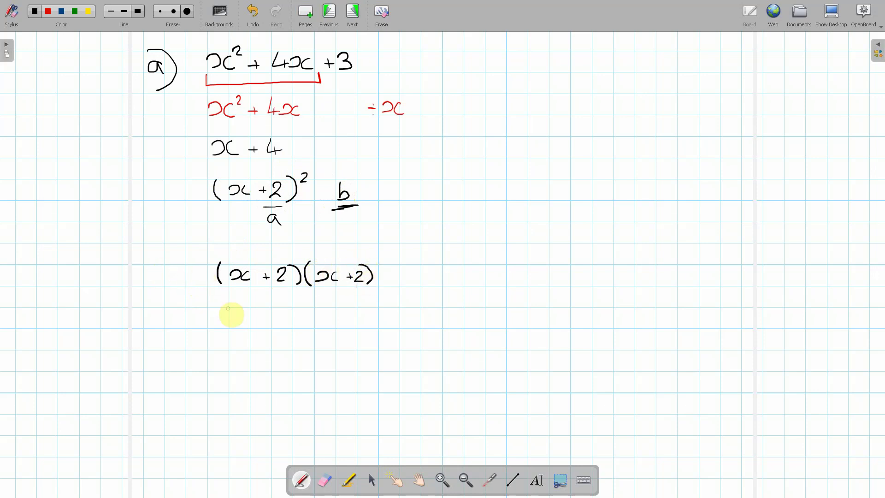
Expand it to x² + 4x + 4 and underline x² + 4x, undoing a stray mark
{"action": "left_click_drag", "start_coordinate": [202, 312], "coordinate": [212, 315]}
{"action": "mouse_move", "coordinate": [231, 307]}
{"action": "left_mouse_down"}
{"action": "mouse_move", "coordinate": [232, 320]}
{"action": "mouse_move", "coordinate": [251, 319]}
{"action": "mouse_move", "coordinate": [257, 302]}
{"action": "mouse_move", "coordinate": [280, 314]}
{"action": "left_mouse_up"}
{"action": "mouse_move", "coordinate": [275, 309]}
{"action": "left_mouse_down"}
{"action": "mouse_move", "coordinate": [276, 319]}
{"action": "mouse_move", "coordinate": [296, 316]}
{"action": "left_mouse_up"}
{"action": "mouse_move", "coordinate": [291, 309]}
{"action": "left_mouse_down"}
{"action": "mouse_move", "coordinate": [334, 314]}
{"action": "mouse_move", "coordinate": [330, 308]}
{"action": "mouse_move", "coordinate": [348, 317]}
{"action": "left_mouse_up"}
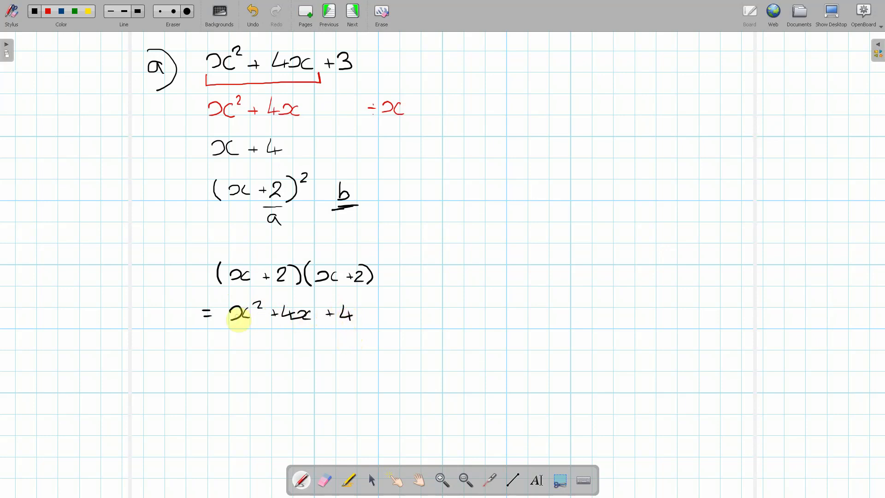
{"action": "left_click", "coordinate": [214, 328]}
{"action": "mouse_move", "coordinate": [225, 326]}
{"action": "left_mouse_down"}
{"action": "mouse_move", "coordinate": [225, 336]}
{"action": "mouse_move", "coordinate": [321, 326]}
{"action": "left_mouse_up"}
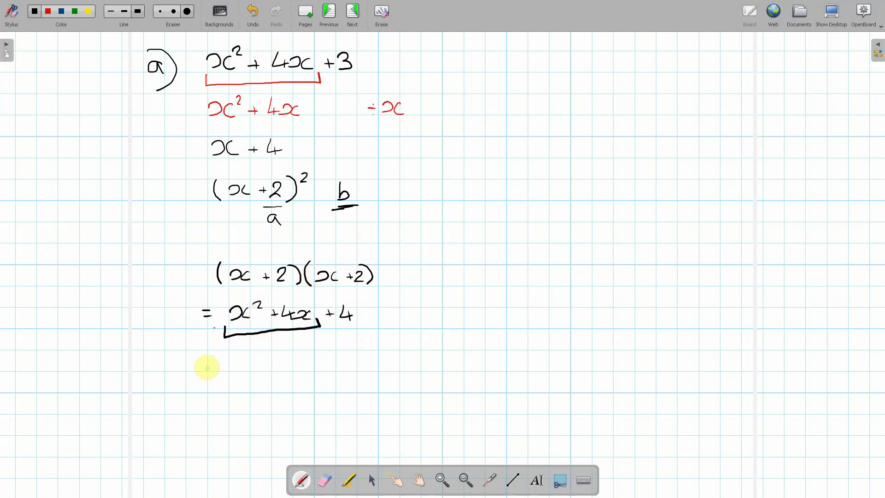
{"action": "key", "text": "ctrl+z"}
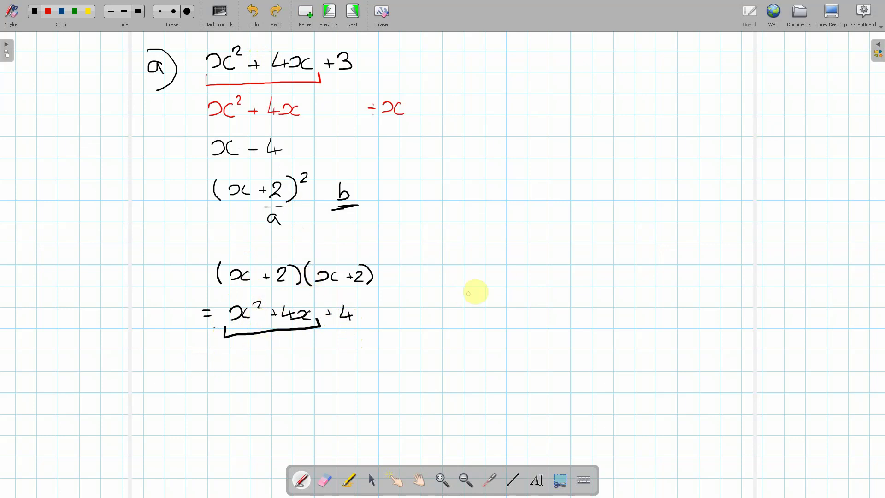
Underline +3 and +4 in blue and work out b = 3 − 4 = −1
{"action": "left_click_drag", "start_coordinate": [494, 283], "coordinate": [495, 304]}
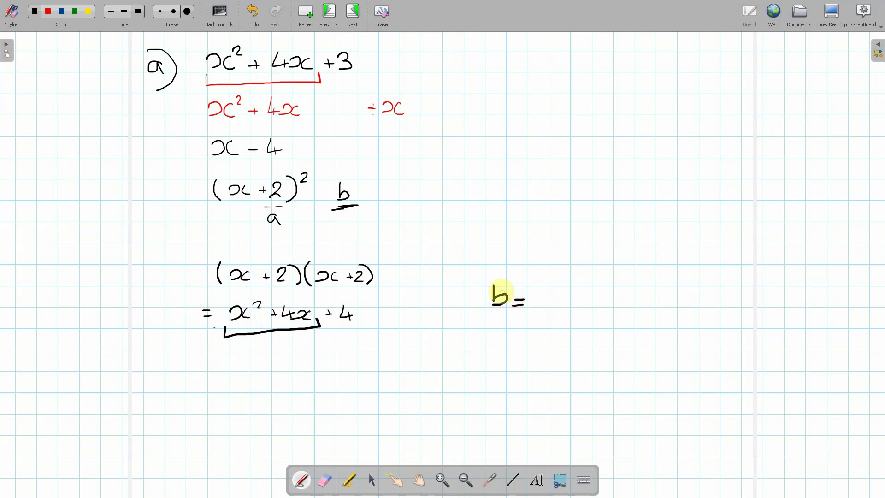
{"action": "left_click", "coordinate": [68, 14]}
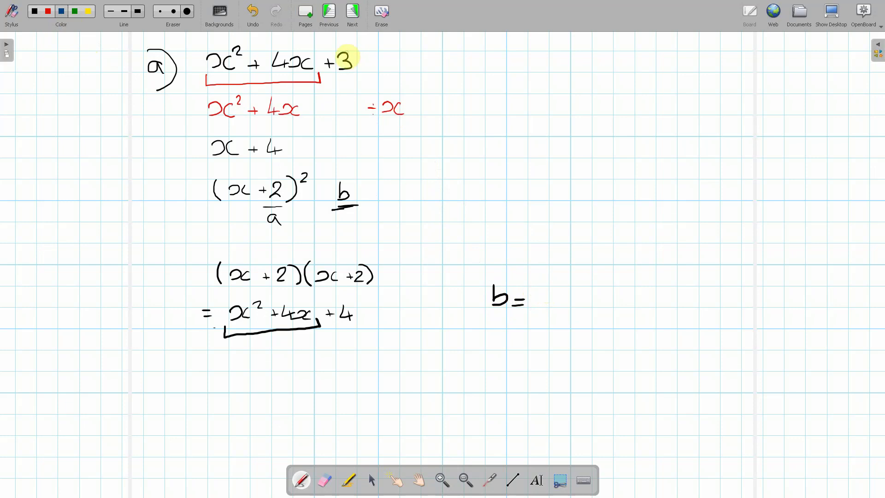
{"action": "left_click_drag", "start_coordinate": [356, 79], "coordinate": [330, 80]}
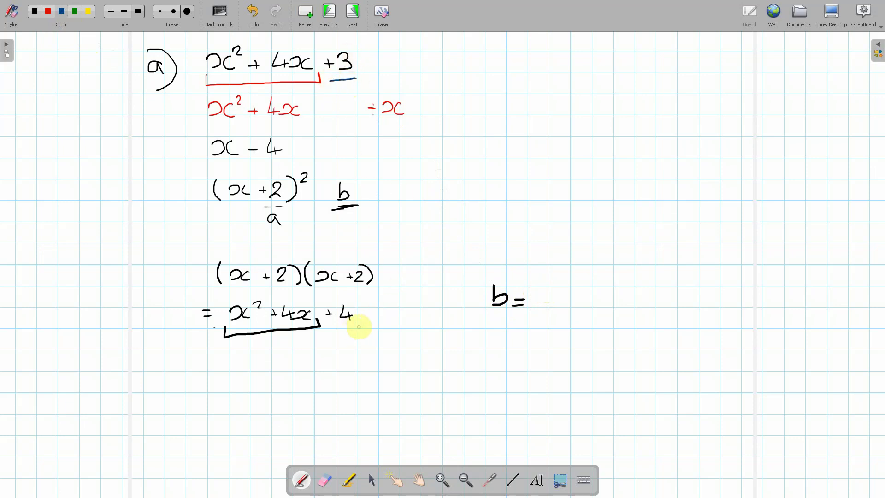
{"action": "left_click_drag", "start_coordinate": [360, 327], "coordinate": [335, 330]}
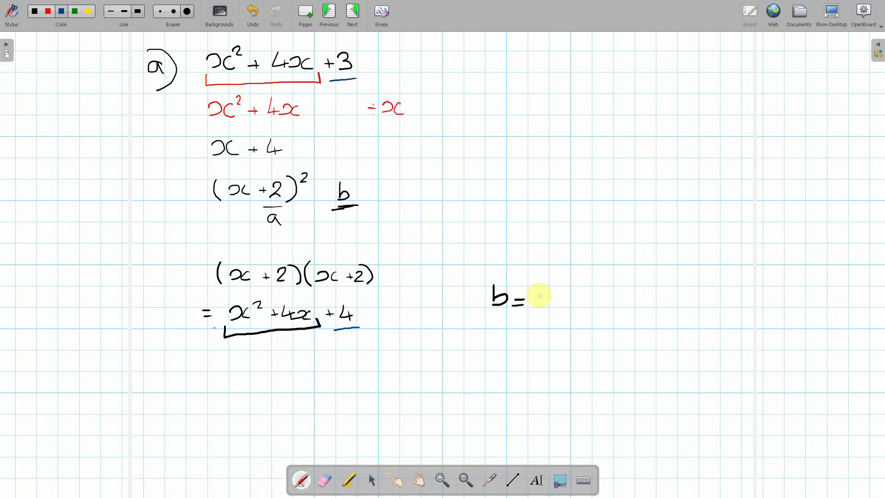
{"action": "mouse_move", "coordinate": [548, 289]}
{"action": "left_mouse_down"}
{"action": "mouse_move", "coordinate": [557, 295]}
{"action": "mouse_move", "coordinate": [547, 309]}
{"action": "mouse_move", "coordinate": [577, 298]}
{"action": "mouse_move", "coordinate": [593, 306]}
{"action": "left_mouse_up"}
{"action": "mouse_move", "coordinate": [493, 320]}
{"action": "left_mouse_down"}
{"action": "mouse_move", "coordinate": [505, 332]}
{"action": "mouse_move", "coordinate": [496, 336]}
{"action": "mouse_move", "coordinate": [557, 336]}
{"action": "left_mouse_up"}
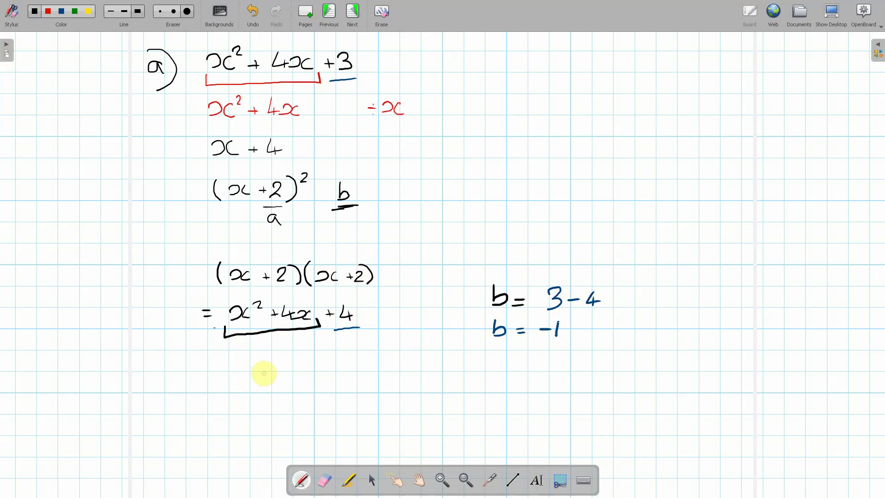
Write the answer (x + 2)² − 1 = 0, double-underline it, and go to a new page
{"action": "mouse_move", "coordinate": [268, 371]}
{"action": "left_mouse_down"}
{"action": "mouse_move", "coordinate": [274, 396]}
{"action": "mouse_move", "coordinate": [285, 379]}
{"action": "mouse_move", "coordinate": [291, 384]}
{"action": "mouse_move", "coordinate": [277, 391]}
{"action": "mouse_move", "coordinate": [302, 379]}
{"action": "mouse_move", "coordinate": [303, 391]}
{"action": "mouse_move", "coordinate": [315, 380]}
{"action": "mouse_move", "coordinate": [333, 391]}
{"action": "mouse_move", "coordinate": [331, 371]}
{"action": "mouse_move", "coordinate": [334, 397]}
{"action": "left_mouse_up"}
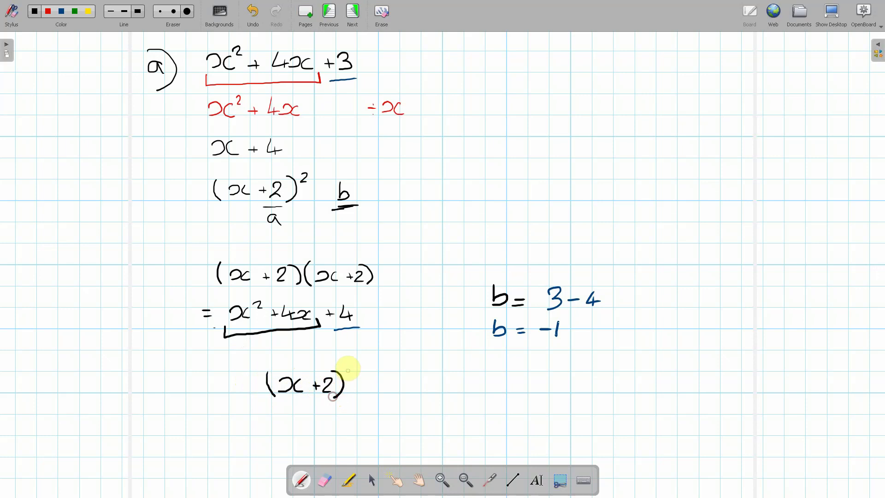
{"action": "left_click_drag", "start_coordinate": [349, 368], "coordinate": [393, 391]}
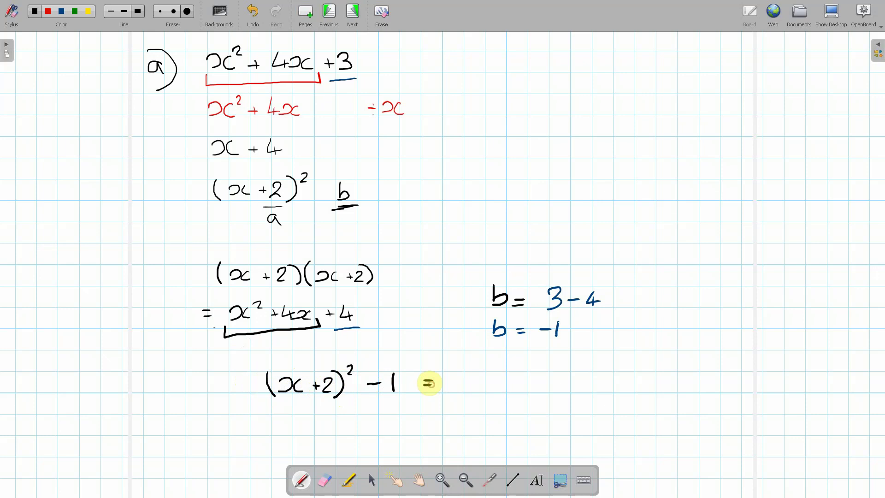
{"action": "mouse_move", "coordinate": [453, 378]}
{"action": "left_mouse_down"}
{"action": "mouse_move", "coordinate": [444, 390]}
{"action": "mouse_move", "coordinate": [452, 377]}
{"action": "left_mouse_up"}
{"action": "mouse_move", "coordinate": [397, 408]}
{"action": "left_mouse_down"}
{"action": "mouse_move", "coordinate": [409, 407]}
{"action": "mouse_move", "coordinate": [256, 420]}
{"action": "left_mouse_up"}
{"action": "mouse_move", "coordinate": [337, 422]}
{"action": "left_mouse_down"}
{"action": "mouse_move", "coordinate": [388, 418]}
{"action": "mouse_move", "coordinate": [275, 426]}
{"action": "left_mouse_up"}
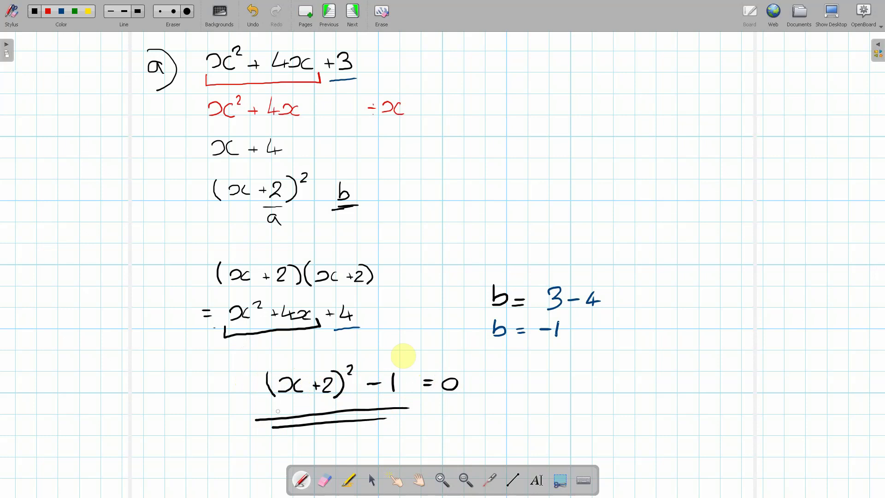
{"action": "left_click", "coordinate": [349, 19]}
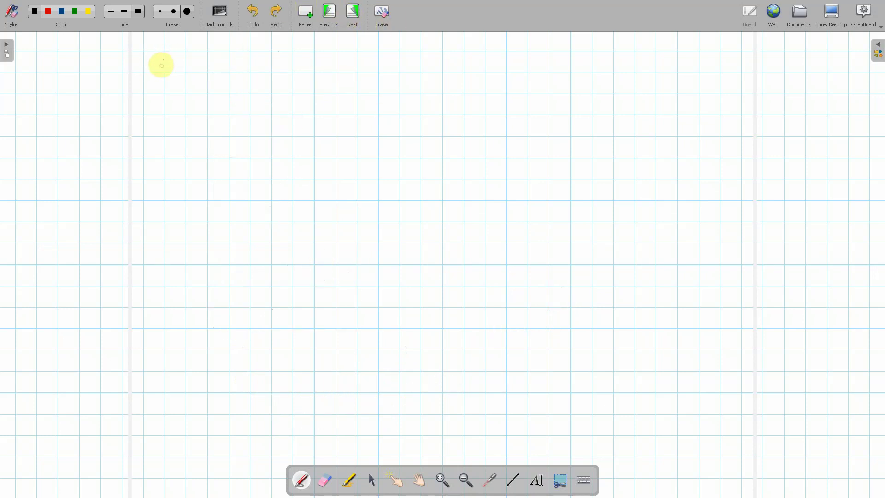
Handwrite 'b) x² − 8x + 9' and underline x² − 8x in red
{"action": "mouse_move", "coordinate": [165, 52]}
{"action": "left_mouse_down"}
{"action": "mouse_move", "coordinate": [165, 73]}
{"action": "mouse_move", "coordinate": [177, 70]}
{"action": "mouse_move", "coordinate": [166, 77]}
{"action": "mouse_move", "coordinate": [176, 45]}
{"action": "mouse_move", "coordinate": [190, 57]}
{"action": "mouse_move", "coordinate": [176, 90]}
{"action": "left_mouse_up"}
{"action": "mouse_move", "coordinate": [248, 61]}
{"action": "left_mouse_down"}
{"action": "mouse_move", "coordinate": [265, 62]}
{"action": "mouse_move", "coordinate": [260, 70]}
{"action": "mouse_move", "coordinate": [268, 55]}
{"action": "mouse_move", "coordinate": [319, 63]}
{"action": "mouse_move", "coordinate": [314, 74]}
{"action": "mouse_move", "coordinate": [316, 55]}
{"action": "mouse_move", "coordinate": [336, 68]}
{"action": "mouse_move", "coordinate": [369, 64]}
{"action": "left_mouse_up"}
{"action": "mouse_move", "coordinate": [366, 60]}
{"action": "left_mouse_down"}
{"action": "mouse_move", "coordinate": [391, 53]}
{"action": "mouse_move", "coordinate": [393, 72]}
{"action": "left_mouse_up"}
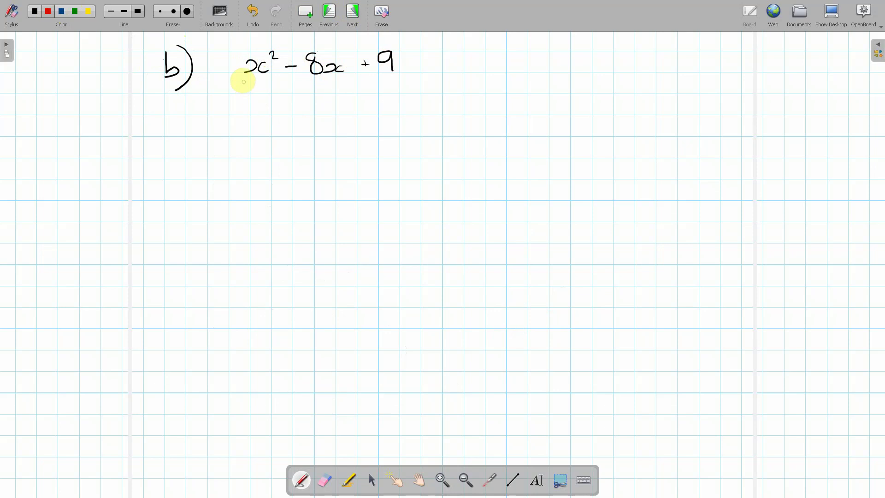
{"action": "mouse_move", "coordinate": [239, 86]}
{"action": "left_mouse_down"}
{"action": "mouse_move", "coordinate": [350, 79]}
{"action": "mouse_move", "coordinate": [348, 72]}
{"action": "left_mouse_up"}
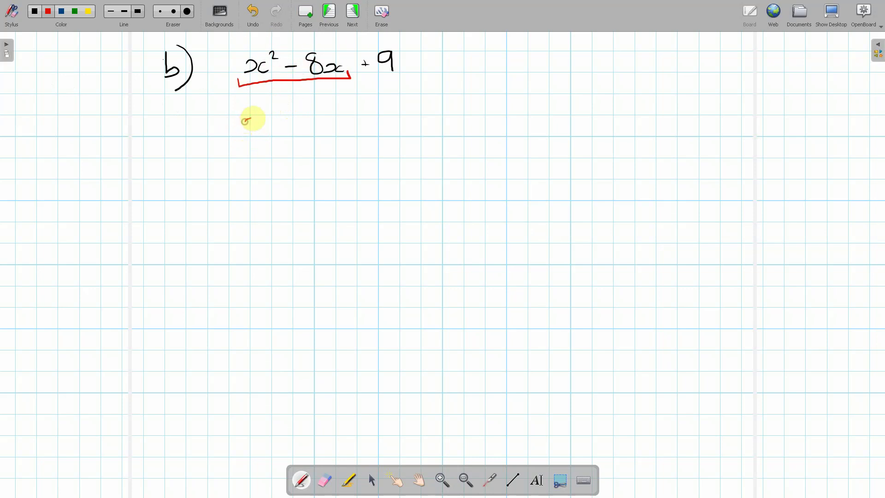
In red, write x² − 8x ÷ x and then x − 8 below it
{"action": "mouse_move", "coordinate": [245, 119]}
{"action": "left_mouse_down"}
{"action": "mouse_move", "coordinate": [264, 110]}
{"action": "mouse_move", "coordinate": [295, 129]}
{"action": "mouse_move", "coordinate": [317, 129]}
{"action": "mouse_move", "coordinate": [311, 134]}
{"action": "mouse_move", "coordinate": [314, 124]}
{"action": "mouse_move", "coordinate": [339, 135]}
{"action": "left_mouse_up"}
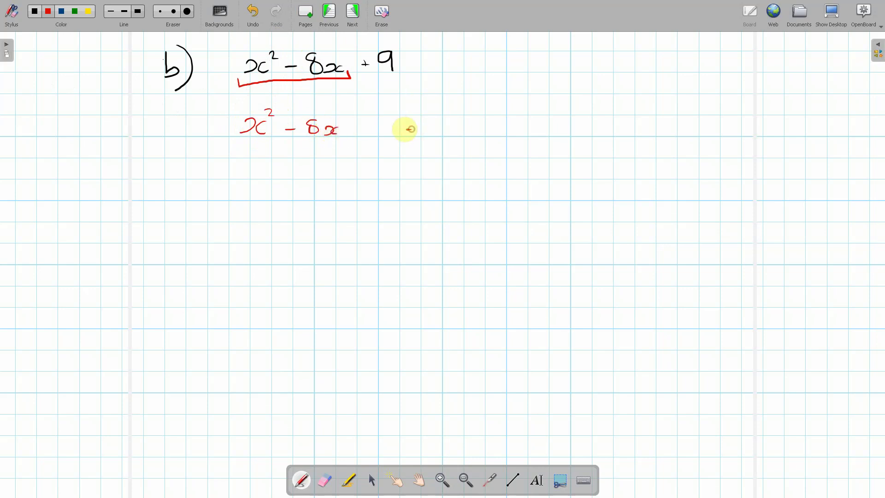
{"action": "left_click_drag", "start_coordinate": [404, 129], "coordinate": [447, 136]}
{"action": "left_click", "coordinate": [413, 133]}
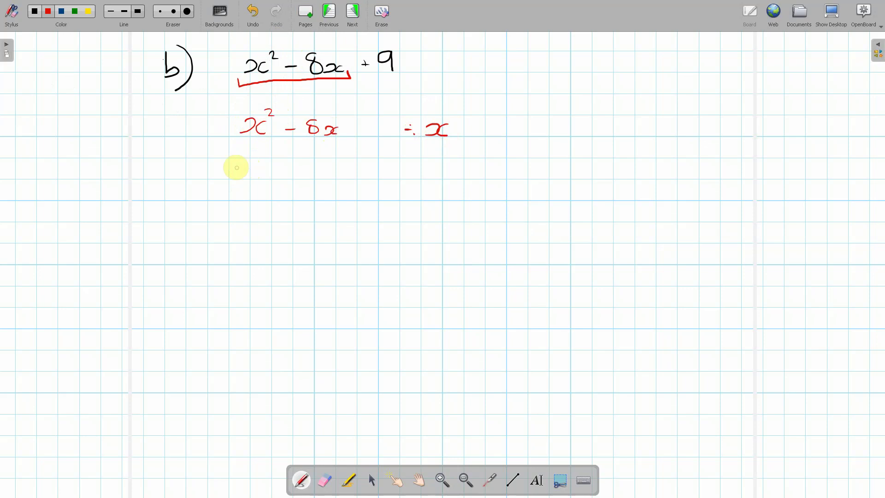
{"action": "mouse_move", "coordinate": [237, 165]}
{"action": "left_mouse_down"}
{"action": "mouse_move", "coordinate": [251, 172]}
{"action": "mouse_move", "coordinate": [236, 180]}
{"action": "mouse_move", "coordinate": [314, 171]}
{"action": "mouse_move", "coordinate": [299, 165]}
{"action": "left_mouse_up"}
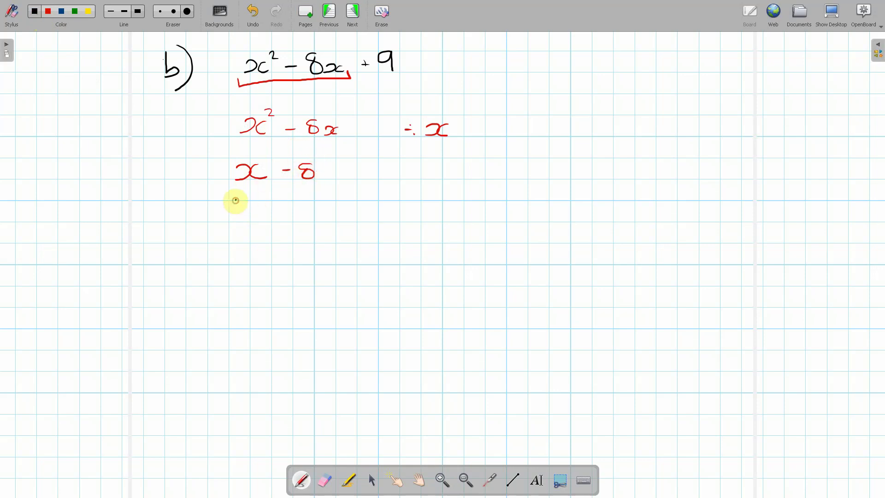
Write (x − 4)², expand (x − 4)(x − 4) to x² − 8x + 16, and begin b = in blue
{"action": "mouse_move", "coordinate": [235, 201]}
{"action": "left_mouse_down"}
{"action": "mouse_move", "coordinate": [243, 224]}
{"action": "mouse_move", "coordinate": [311, 204]}
{"action": "mouse_move", "coordinate": [321, 224]}
{"action": "mouse_move", "coordinate": [336, 203]}
{"action": "left_mouse_up"}
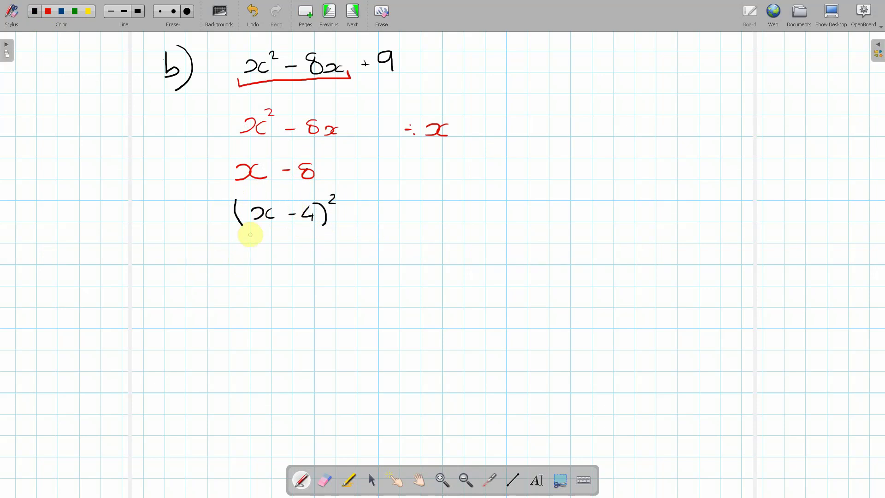
{"action": "left_click_drag", "start_coordinate": [241, 248], "coordinate": [239, 266]}
{"action": "left_click_drag", "start_coordinate": [251, 253], "coordinate": [252, 264]}
{"action": "mouse_move", "coordinate": [271, 253]}
{"action": "left_mouse_down"}
{"action": "mouse_move", "coordinate": [263, 251]}
{"action": "mouse_move", "coordinate": [271, 262]}
{"action": "mouse_move", "coordinate": [302, 260]}
{"action": "left_mouse_up"}
{"action": "mouse_move", "coordinate": [301, 253]}
{"action": "left_mouse_down"}
{"action": "mouse_move", "coordinate": [310, 268]}
{"action": "mouse_move", "coordinate": [334, 262]}
{"action": "left_mouse_up"}
{"action": "left_click_drag", "start_coordinate": [347, 257], "coordinate": [369, 262]}
{"action": "left_click_drag", "start_coordinate": [371, 243], "coordinate": [377, 263]}
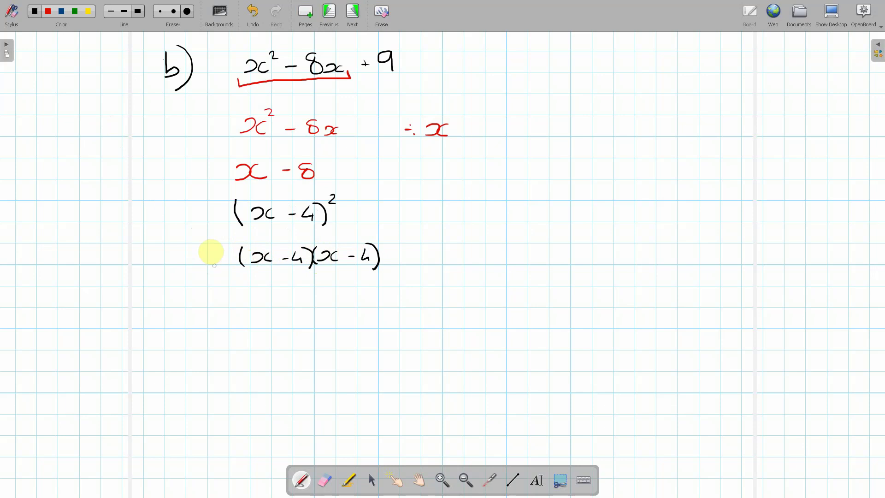
{"action": "mouse_move", "coordinate": [232, 292]}
{"action": "left_mouse_down"}
{"action": "mouse_move", "coordinate": [232, 304]}
{"action": "mouse_move", "coordinate": [259, 305]}
{"action": "mouse_move", "coordinate": [263, 291]}
{"action": "mouse_move", "coordinate": [293, 308]}
{"action": "mouse_move", "coordinate": [301, 291]}
{"action": "mouse_move", "coordinate": [347, 300]}
{"action": "left_mouse_up"}
{"action": "mouse_move", "coordinate": [342, 296]}
{"action": "left_mouse_down"}
{"action": "mouse_move", "coordinate": [358, 306]}
{"action": "mouse_move", "coordinate": [369, 290]}
{"action": "left_mouse_up"}
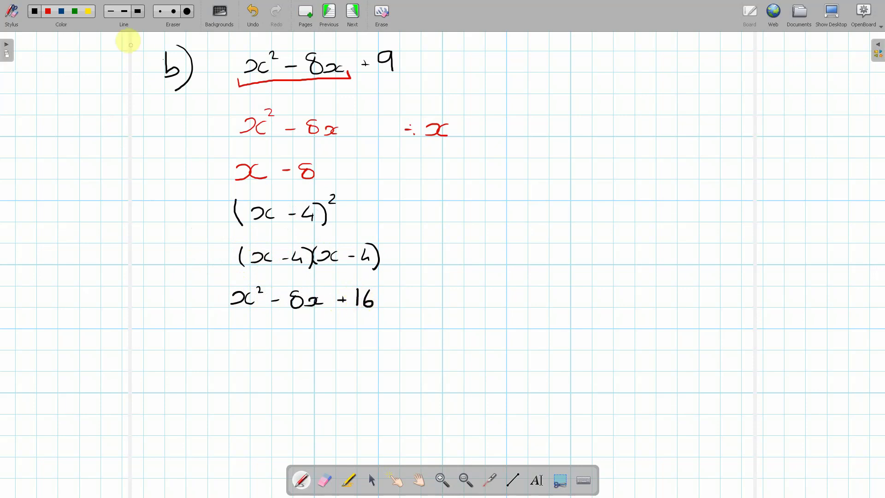
{"action": "left_click", "coordinate": [65, 13]}
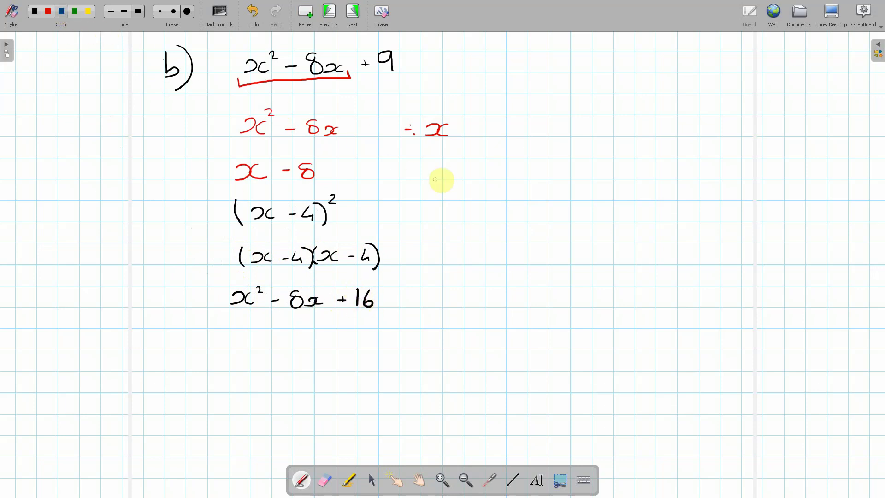
{"action": "mouse_move", "coordinate": [487, 218]}
{"action": "left_mouse_down"}
{"action": "mouse_move", "coordinate": [489, 236]}
{"action": "mouse_move", "coordinate": [500, 232]}
{"action": "mouse_move", "coordinate": [493, 240]}
{"action": "mouse_move", "coordinate": [520, 240]}
{"action": "left_mouse_up"}
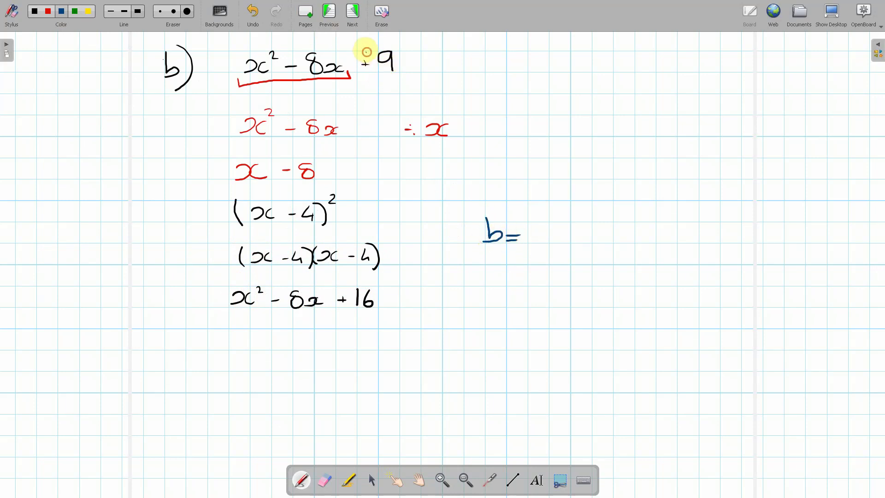
Circle 9 and 16 in blue and show b = 9 − 16 = −7
{"action": "mouse_move", "coordinate": [367, 53]}
{"action": "left_mouse_down"}
{"action": "mouse_move", "coordinate": [402, 48]}
{"action": "mouse_move", "coordinate": [408, 69]}
{"action": "mouse_move", "coordinate": [380, 83]}
{"action": "mouse_move", "coordinate": [372, 49]}
{"action": "left_mouse_up"}
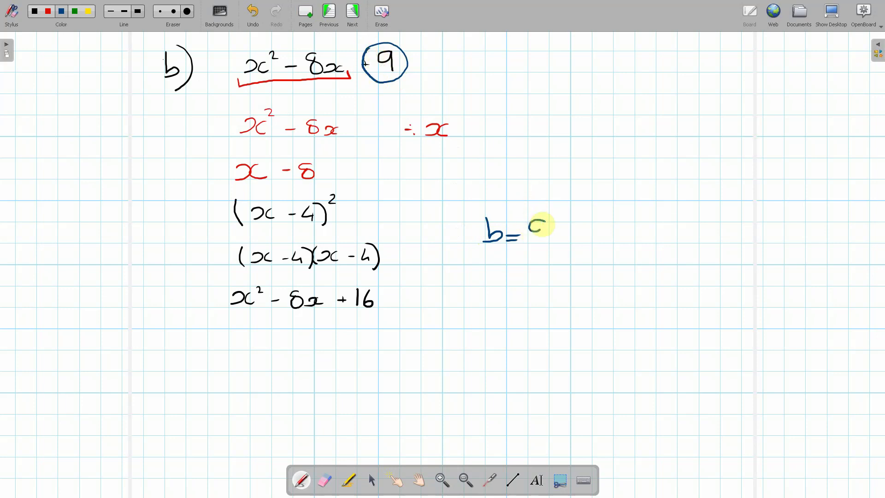
{"action": "mouse_move", "coordinate": [542, 224]}
{"action": "left_mouse_down"}
{"action": "mouse_move", "coordinate": [545, 242]}
{"action": "mouse_move", "coordinate": [563, 234]}
{"action": "left_mouse_up"}
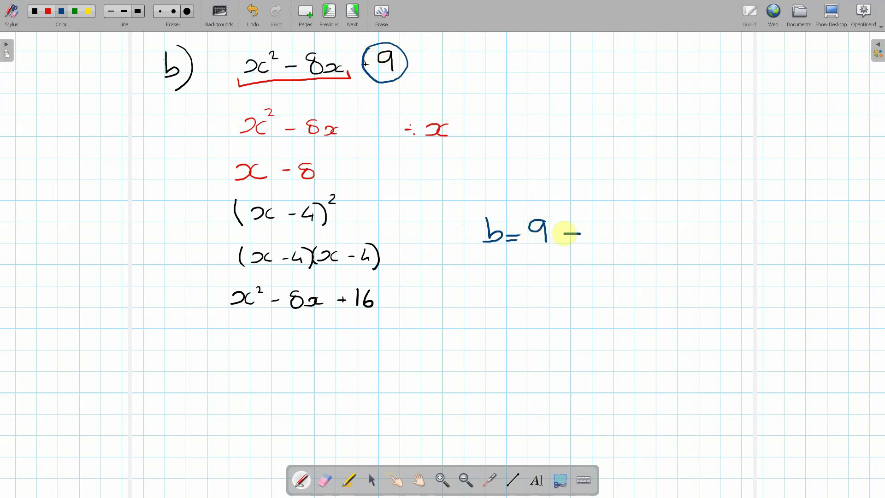
{"action": "mouse_move", "coordinate": [350, 289]}
{"action": "left_mouse_down"}
{"action": "mouse_move", "coordinate": [377, 283]}
{"action": "mouse_move", "coordinate": [388, 307]}
{"action": "mouse_move", "coordinate": [370, 316]}
{"action": "mouse_move", "coordinate": [347, 288]}
{"action": "left_mouse_up"}
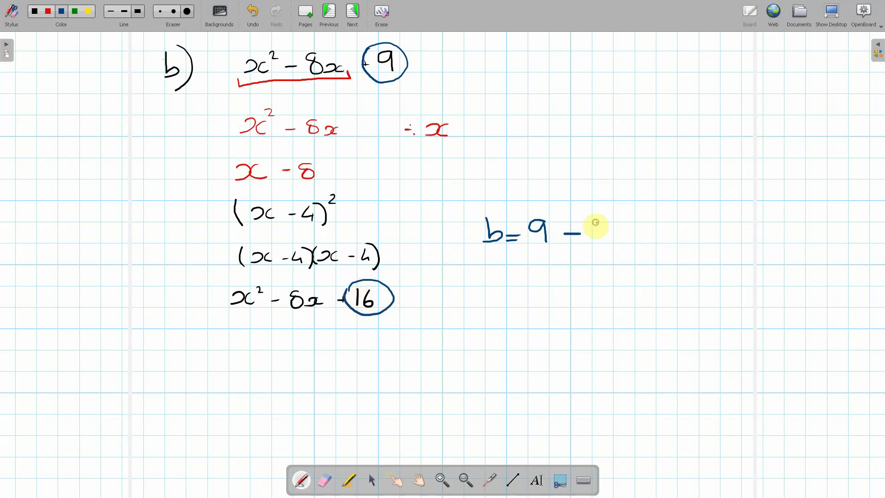
{"action": "mouse_move", "coordinate": [596, 223]}
{"action": "left_mouse_down"}
{"action": "mouse_move", "coordinate": [594, 245]}
{"action": "mouse_move", "coordinate": [617, 229]}
{"action": "left_mouse_up"}
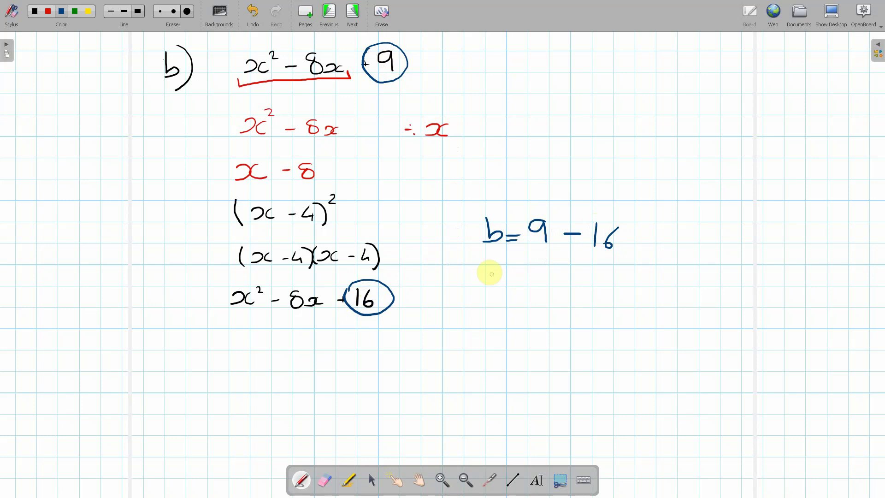
{"action": "mouse_move", "coordinate": [494, 263]}
{"action": "left_mouse_down"}
{"action": "mouse_move", "coordinate": [503, 277]}
{"action": "mouse_move", "coordinate": [495, 286]}
{"action": "mouse_move", "coordinate": [568, 278]}
{"action": "mouse_move", "coordinate": [580, 268]}
{"action": "mouse_move", "coordinate": [571, 288]}
{"action": "mouse_move", "coordinate": [584, 278]}
{"action": "left_mouse_up"}
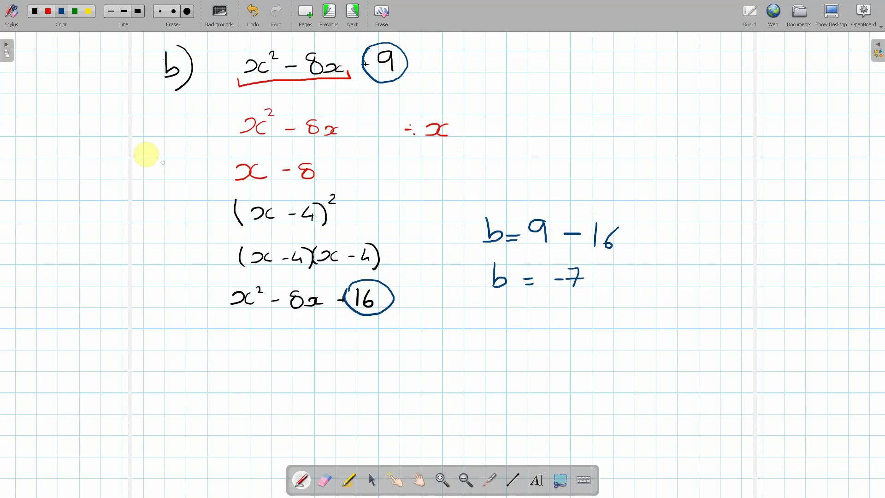
In black, write and double-underline (x − 4)² − 7, then go to a new page
{"action": "left_click", "coordinate": [34, 14]}
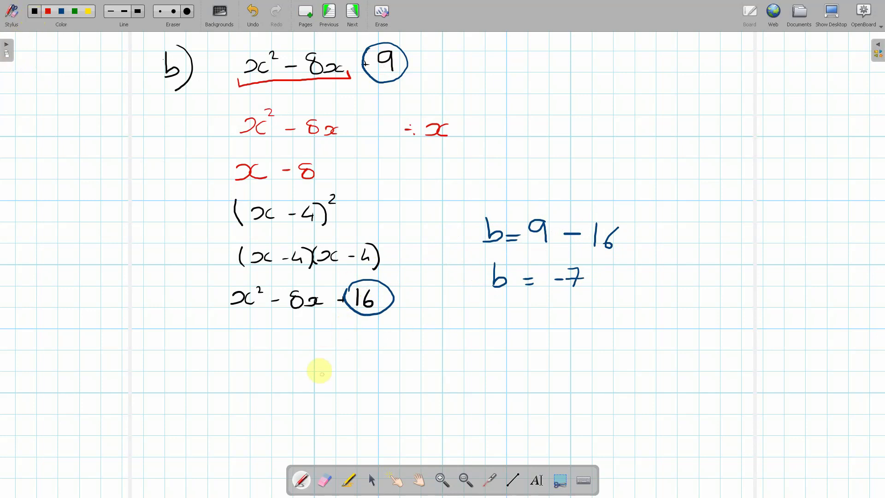
{"action": "mouse_move", "coordinate": [327, 352]}
{"action": "left_mouse_down"}
{"action": "mouse_move", "coordinate": [357, 356]}
{"action": "mouse_move", "coordinate": [395, 369]}
{"action": "mouse_move", "coordinate": [413, 348]}
{"action": "mouse_move", "coordinate": [436, 363]}
{"action": "mouse_move", "coordinate": [446, 352]}
{"action": "mouse_move", "coordinate": [446, 367]}
{"action": "mouse_move", "coordinate": [454, 359]}
{"action": "mouse_move", "coordinate": [443, 382]}
{"action": "mouse_move", "coordinate": [330, 390]}
{"action": "left_mouse_up"}
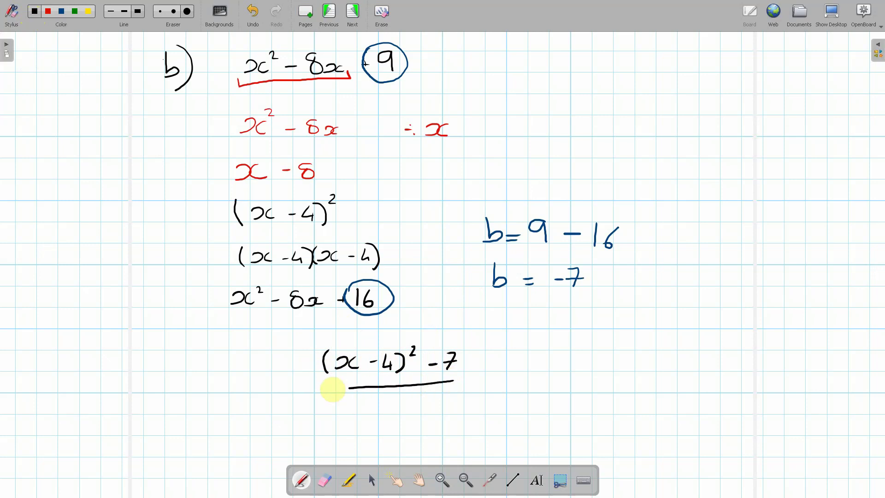
{"action": "left_click_drag", "start_coordinate": [432, 392], "coordinate": [351, 400]}
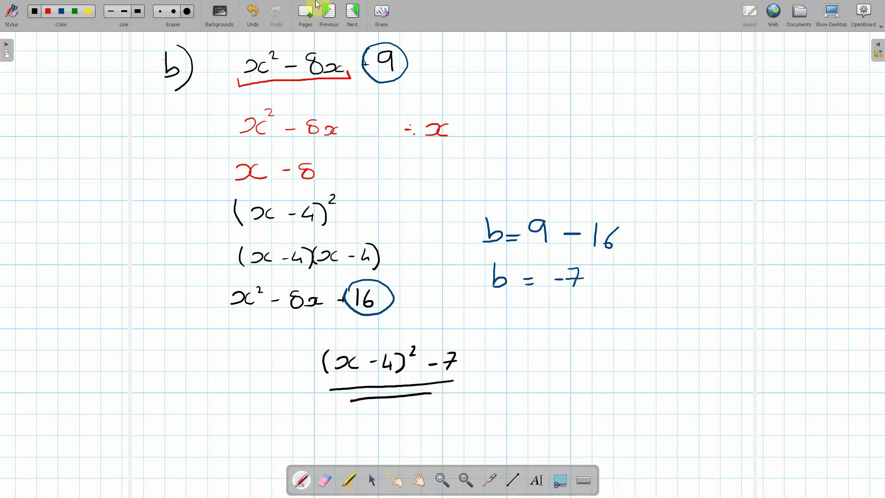
{"action": "left_click", "coordinate": [360, 16]}
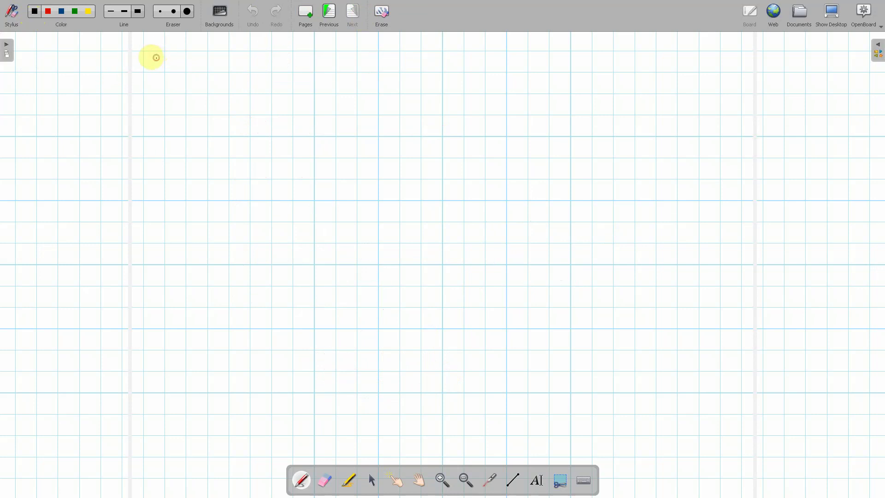
Handwrite 'c) 2x² + 8x + 1' and start a red bracket under 2x² + 8x
{"action": "left_click_drag", "start_coordinate": [156, 57], "coordinate": [150, 85]}
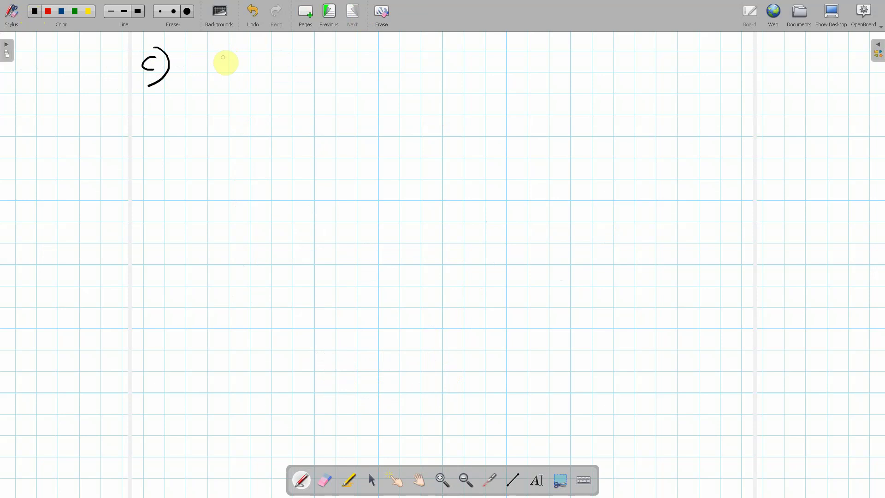
{"action": "mouse_move", "coordinate": [216, 56]}
{"action": "left_mouse_down"}
{"action": "mouse_move", "coordinate": [246, 53]}
{"action": "mouse_move", "coordinate": [271, 66]}
{"action": "mouse_move", "coordinate": [299, 54]}
{"action": "mouse_move", "coordinate": [305, 66]}
{"action": "mouse_move", "coordinate": [292, 69]}
{"action": "mouse_move", "coordinate": [303, 58]}
{"action": "mouse_move", "coordinate": [320, 66]}
{"action": "mouse_move", "coordinate": [313, 70]}
{"action": "mouse_move", "coordinate": [359, 64]}
{"action": "left_mouse_up"}
{"action": "left_click_drag", "start_coordinate": [356, 60], "coordinate": [367, 71]}
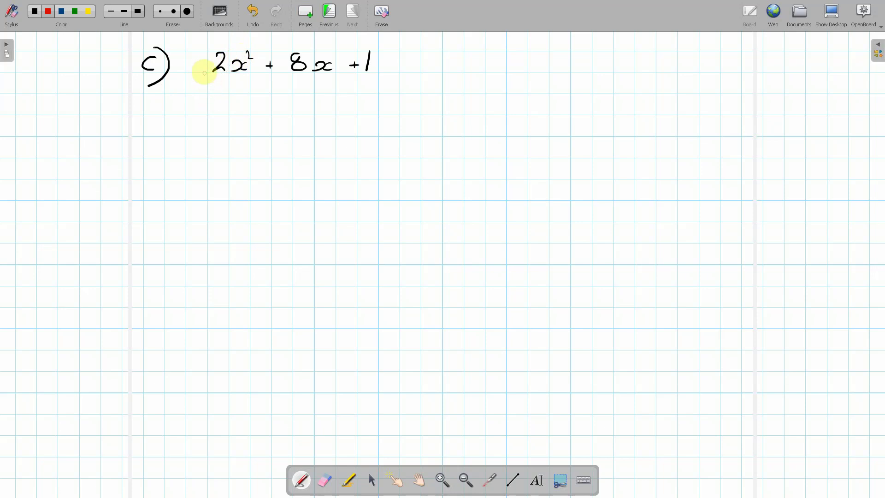
{"action": "mouse_move", "coordinate": [204, 70]}
{"action": "left_mouse_down"}
{"action": "mouse_move", "coordinate": [206, 85]}
{"action": "mouse_move", "coordinate": [337, 77]}
{"action": "left_mouse_up"}
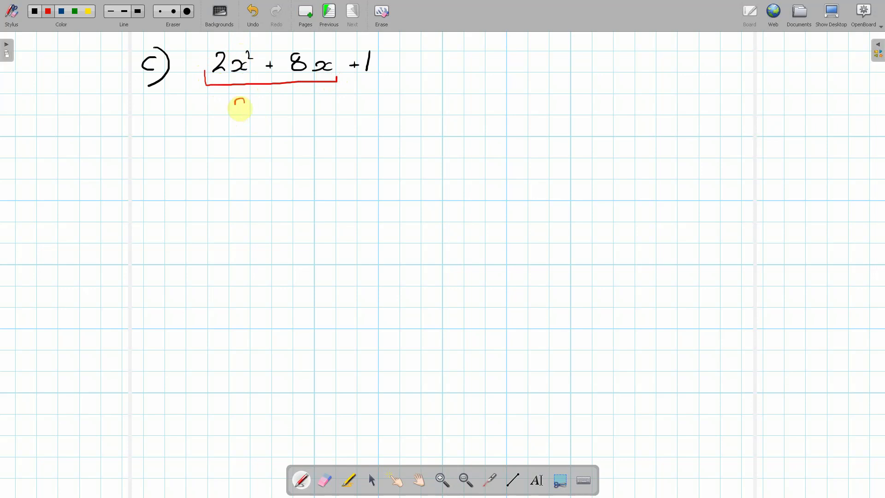
In red, write 2x² + 8x, factor it as 2(x² + 4x), and note ÷ x
{"action": "mouse_move", "coordinate": [240, 108]}
{"action": "left_mouse_down"}
{"action": "mouse_move", "coordinate": [271, 116]}
{"action": "mouse_move", "coordinate": [268, 100]}
{"action": "mouse_move", "coordinate": [316, 99]}
{"action": "mouse_move", "coordinate": [320, 113]}
{"action": "mouse_move", "coordinate": [310, 112]}
{"action": "mouse_move", "coordinate": [343, 110]}
{"action": "mouse_move", "coordinate": [296, 116]}
{"action": "left_mouse_up"}
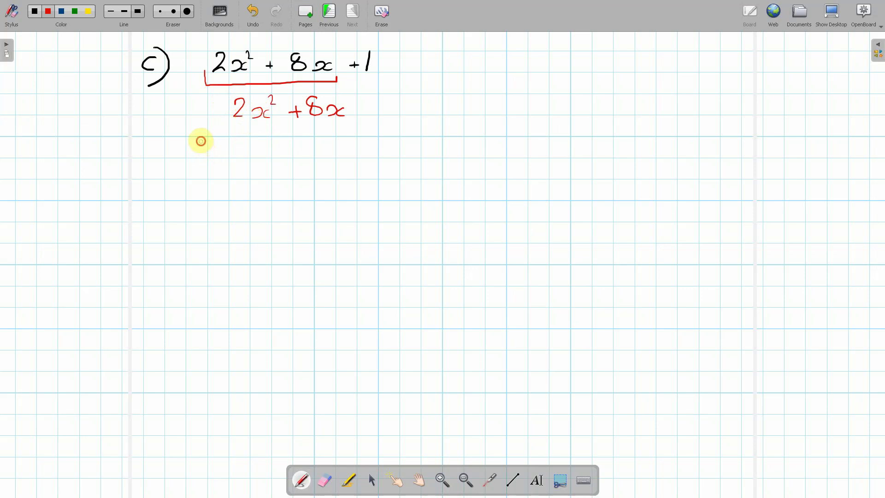
{"action": "mouse_move", "coordinate": [199, 138]}
{"action": "left_mouse_down"}
{"action": "mouse_move", "coordinate": [199, 156]}
{"action": "mouse_move", "coordinate": [232, 161]}
{"action": "mouse_move", "coordinate": [259, 144]}
{"action": "left_mouse_up"}
{"action": "mouse_move", "coordinate": [269, 153]}
{"action": "left_mouse_down"}
{"action": "mouse_move", "coordinate": [285, 141]}
{"action": "mouse_move", "coordinate": [290, 155]}
{"action": "mouse_move", "coordinate": [299, 152]}
{"action": "mouse_move", "coordinate": [302, 138]}
{"action": "mouse_move", "coordinate": [314, 161]}
{"action": "left_mouse_up"}
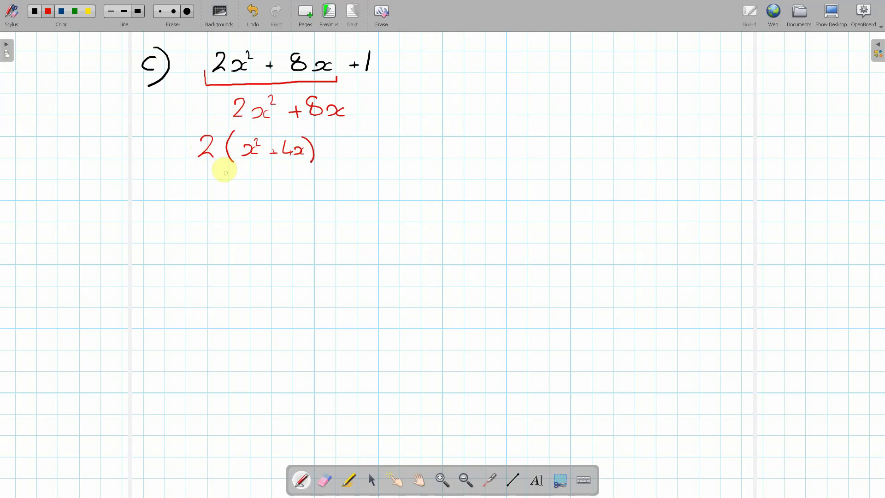
{"action": "mouse_move", "coordinate": [379, 151]}
{"action": "left_mouse_down"}
{"action": "mouse_move", "coordinate": [421, 147]}
{"action": "mouse_move", "coordinate": [412, 153]}
{"action": "mouse_move", "coordinate": [433, 155]}
{"action": "left_mouse_up"}
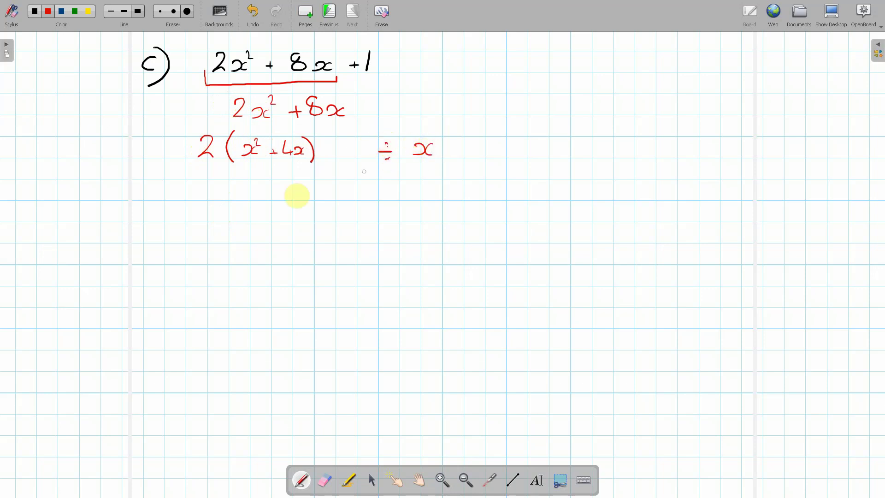
Write 2(x + 4) in red, then 2(x + 2)² in black below
{"action": "mouse_move", "coordinate": [195, 187]}
{"action": "left_mouse_down"}
{"action": "mouse_move", "coordinate": [193, 202]}
{"action": "mouse_move", "coordinate": [211, 201]}
{"action": "left_mouse_up"}
{"action": "mouse_move", "coordinate": [233, 174]}
{"action": "left_mouse_down"}
{"action": "mouse_move", "coordinate": [231, 198]}
{"action": "mouse_move", "coordinate": [289, 179]}
{"action": "mouse_move", "coordinate": [305, 201]}
{"action": "left_mouse_up"}
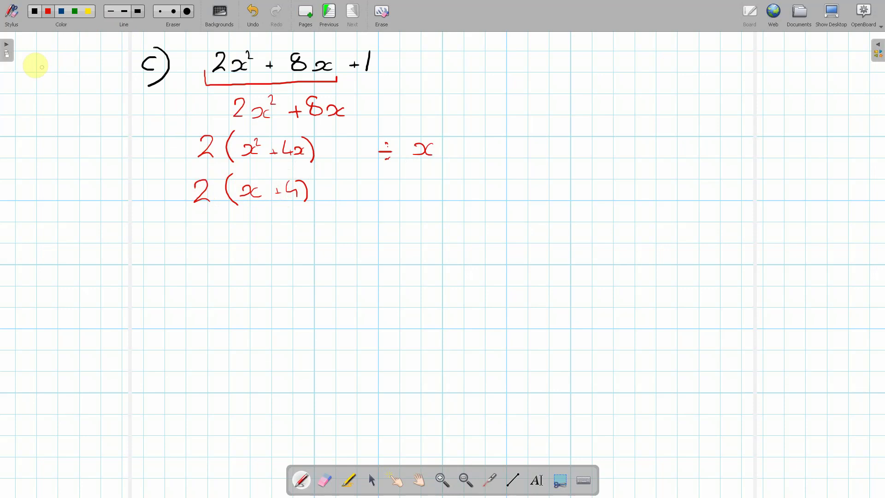
{"action": "left_click", "coordinate": [35, 12]}
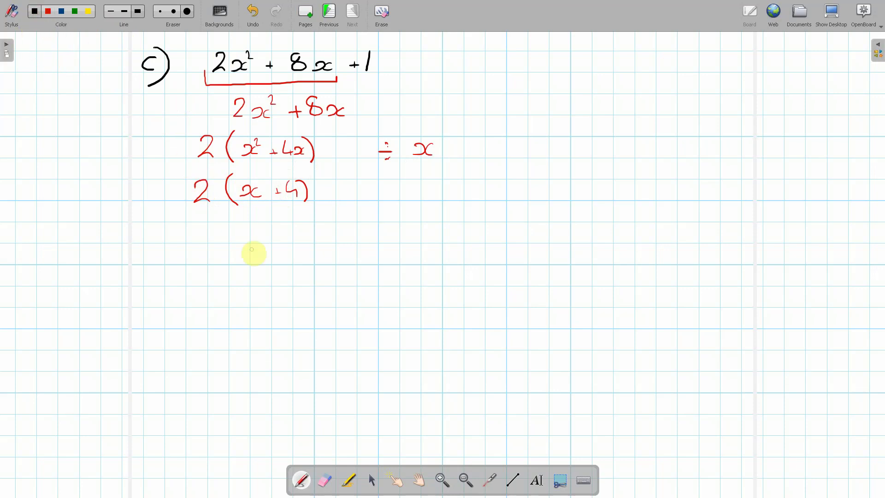
{"action": "mouse_move", "coordinate": [193, 227]}
{"action": "left_mouse_down"}
{"action": "mouse_move", "coordinate": [225, 235]}
{"action": "mouse_move", "coordinate": [230, 244]}
{"action": "mouse_move", "coordinate": [250, 229]}
{"action": "mouse_move", "coordinate": [283, 230]}
{"action": "mouse_move", "coordinate": [283, 240]}
{"action": "mouse_move", "coordinate": [285, 221]}
{"action": "mouse_move", "coordinate": [294, 244]}
{"action": "mouse_move", "coordinate": [307, 226]}
{"action": "left_mouse_up"}
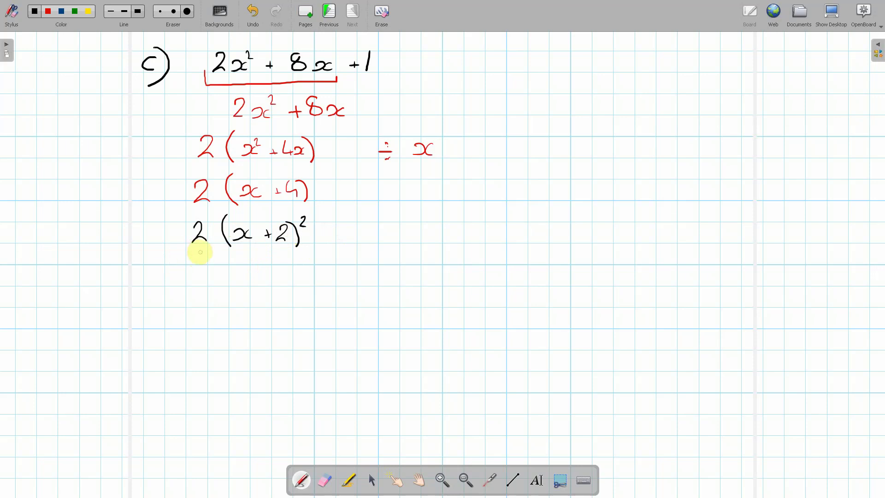
Write 2(x+2)(x+2) and then 2(x²+4x+4) on successive lines beneath 2(x+2)²
{"action": "mouse_move", "coordinate": [191, 268]}
{"action": "left_mouse_down"}
{"action": "mouse_move", "coordinate": [223, 264]}
{"action": "mouse_move", "coordinate": [237, 283]}
{"action": "left_mouse_up"}
{"action": "mouse_move", "coordinate": [253, 271]}
{"action": "left_mouse_down"}
{"action": "mouse_move", "coordinate": [253, 282]}
{"action": "mouse_move", "coordinate": [268, 276]}
{"action": "left_mouse_up"}
{"action": "mouse_move", "coordinate": [265, 273]}
{"action": "left_mouse_down"}
{"action": "mouse_move", "coordinate": [283, 272]}
{"action": "mouse_move", "coordinate": [276, 267]}
{"action": "mouse_move", "coordinate": [285, 284]}
{"action": "mouse_move", "coordinate": [296, 275]}
{"action": "mouse_move", "coordinate": [291, 265]}
{"action": "mouse_move", "coordinate": [294, 278]}
{"action": "mouse_move", "coordinate": [338, 289]}
{"action": "left_mouse_up"}
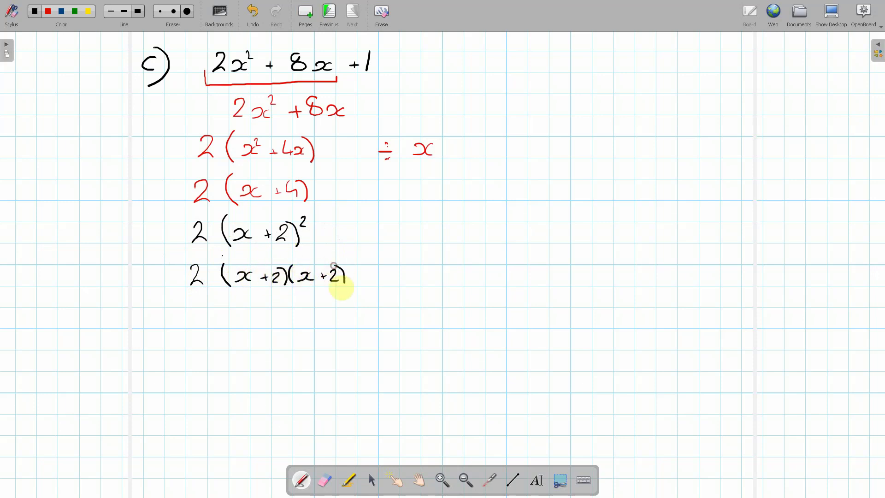
{"action": "left_click", "coordinate": [189, 315]}
{"action": "mouse_move", "coordinate": [194, 317]}
{"action": "left_mouse_down"}
{"action": "mouse_move", "coordinate": [218, 328]}
{"action": "mouse_move", "coordinate": [242, 309]}
{"action": "mouse_move", "coordinate": [271, 319]}
{"action": "mouse_move", "coordinate": [321, 318]}
{"action": "left_mouse_up"}
{"action": "mouse_move", "coordinate": [318, 315]}
{"action": "left_mouse_down"}
{"action": "mouse_move", "coordinate": [317, 324]}
{"action": "mouse_move", "coordinate": [336, 322]}
{"action": "left_mouse_up"}
{"action": "left_click_drag", "start_coordinate": [334, 314], "coordinate": [343, 328]}
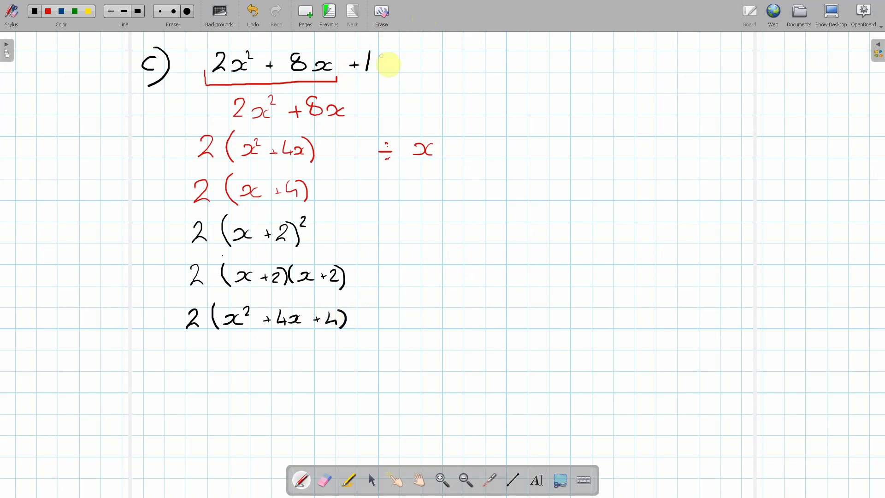
{"action": "left_click", "coordinate": [347, 283]}
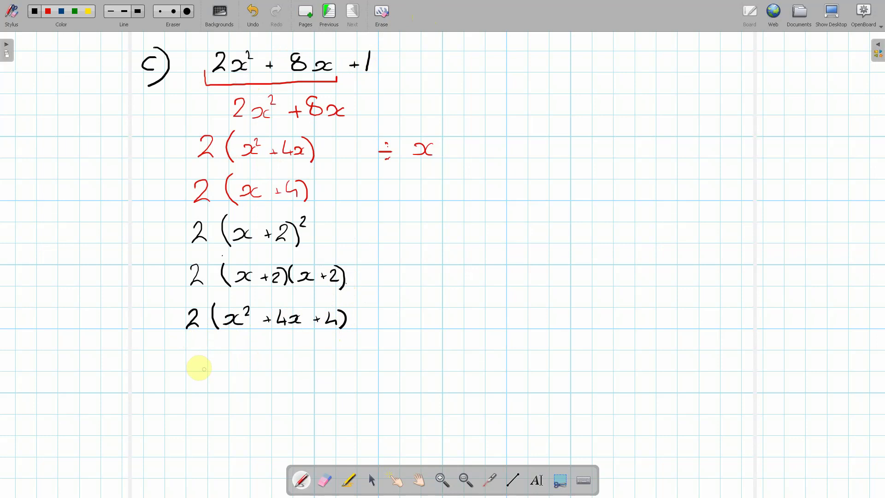
Write the expanded result 2x²+8x+8 on the next line down
{"action": "mouse_move", "coordinate": [184, 354]}
{"action": "left_mouse_down"}
{"action": "mouse_move", "coordinate": [199, 370]}
{"action": "mouse_move", "coordinate": [206, 359]}
{"action": "mouse_move", "coordinate": [203, 368]}
{"action": "mouse_move", "coordinate": [222, 367]}
{"action": "left_mouse_up"}
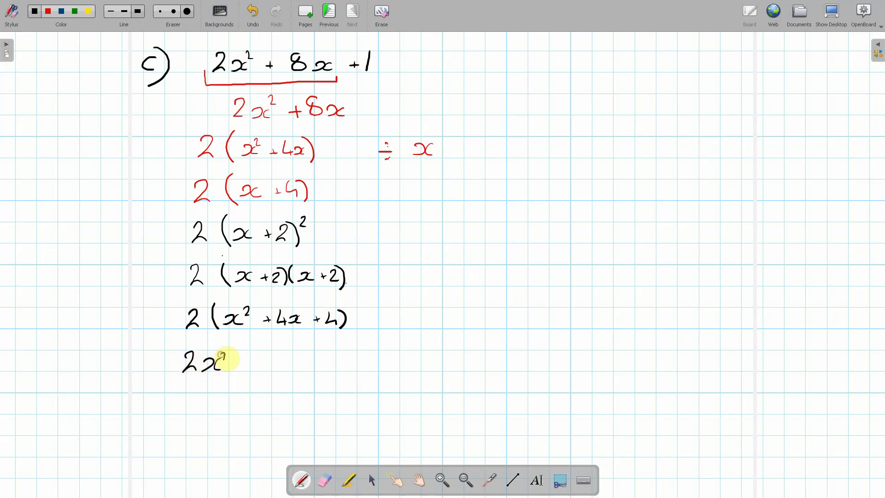
{"action": "left_click_drag", "start_coordinate": [226, 359], "coordinate": [229, 358]}
{"action": "mouse_move", "coordinate": [241, 365]}
{"action": "left_mouse_down"}
{"action": "mouse_move", "coordinate": [267, 359]}
{"action": "mouse_move", "coordinate": [260, 370]}
{"action": "mouse_move", "coordinate": [267, 358]}
{"action": "mouse_move", "coordinate": [272, 370]}
{"action": "mouse_move", "coordinate": [310, 363]}
{"action": "left_mouse_up"}
{"action": "left_click_drag", "start_coordinate": [308, 360], "coordinate": [308, 366]}
{"action": "left_click_drag", "start_coordinate": [321, 356], "coordinate": [323, 356]}
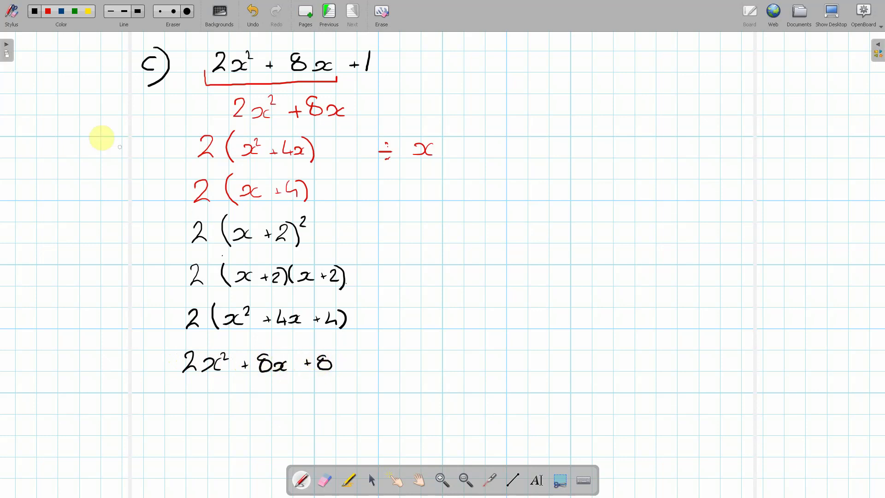
{"action": "left_click", "coordinate": [73, 12]}
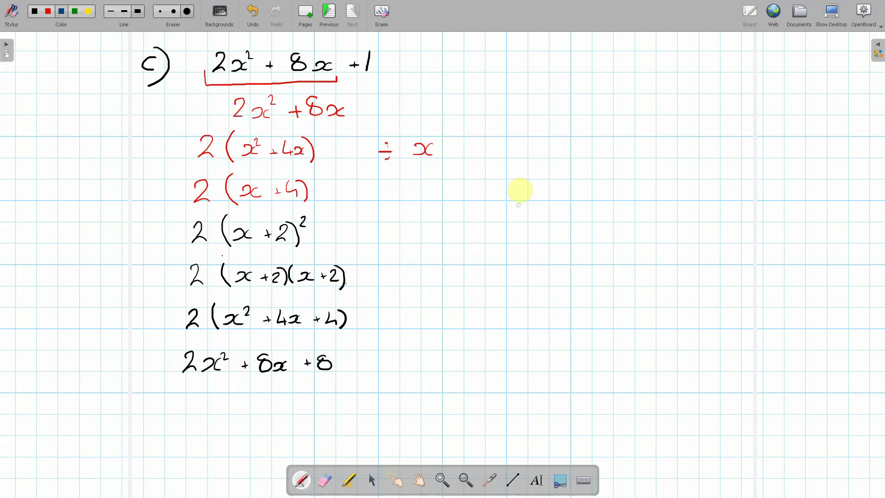
In blue, circle +1 and +8 and write b = 1 − 8, then b = −7 beside them
{"action": "mouse_move", "coordinate": [510, 177]}
{"action": "left_mouse_down"}
{"action": "mouse_move", "coordinate": [518, 196]}
{"action": "mouse_move", "coordinate": [509, 196]}
{"action": "mouse_move", "coordinate": [547, 200]}
{"action": "left_mouse_up"}
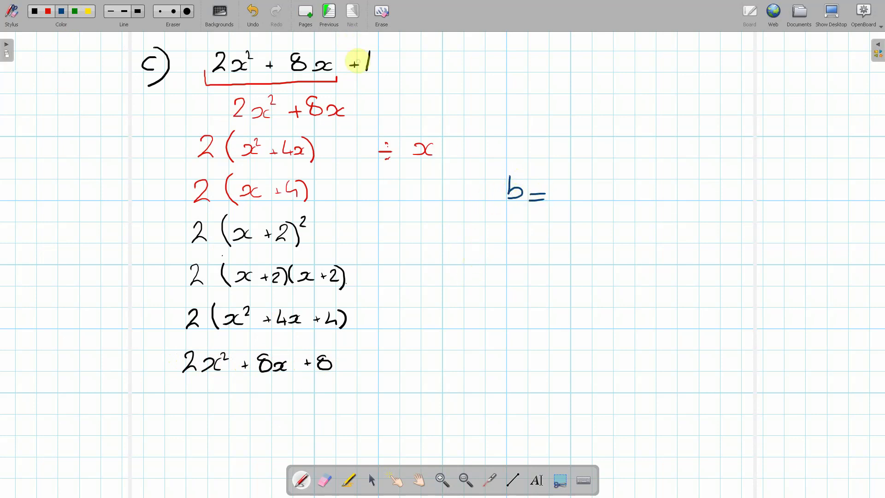
{"action": "mouse_move", "coordinate": [343, 56]}
{"action": "left_mouse_down"}
{"action": "mouse_move", "coordinate": [368, 40]}
{"action": "mouse_move", "coordinate": [386, 77]}
{"action": "mouse_move", "coordinate": [339, 83]}
{"action": "mouse_move", "coordinate": [343, 50]}
{"action": "left_mouse_up"}
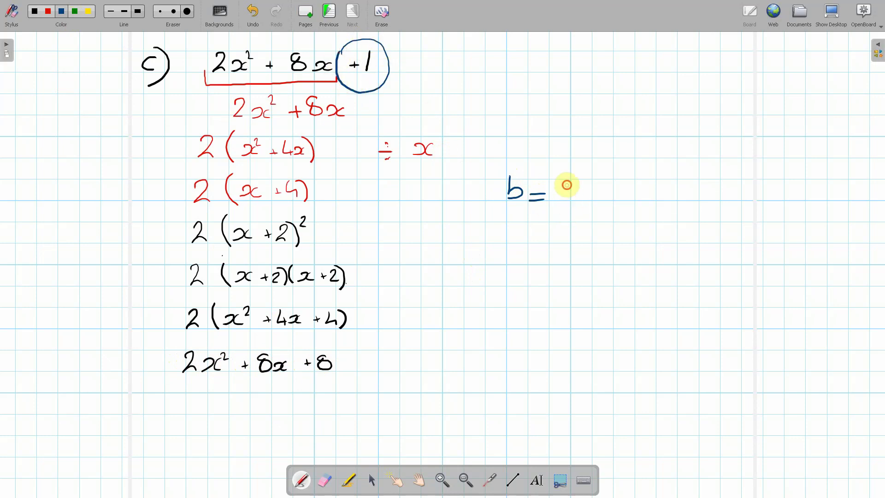
{"action": "mouse_move", "coordinate": [568, 182]}
{"action": "left_mouse_down"}
{"action": "mouse_move", "coordinate": [567, 202]}
{"action": "mouse_move", "coordinate": [600, 194]}
{"action": "left_mouse_up"}
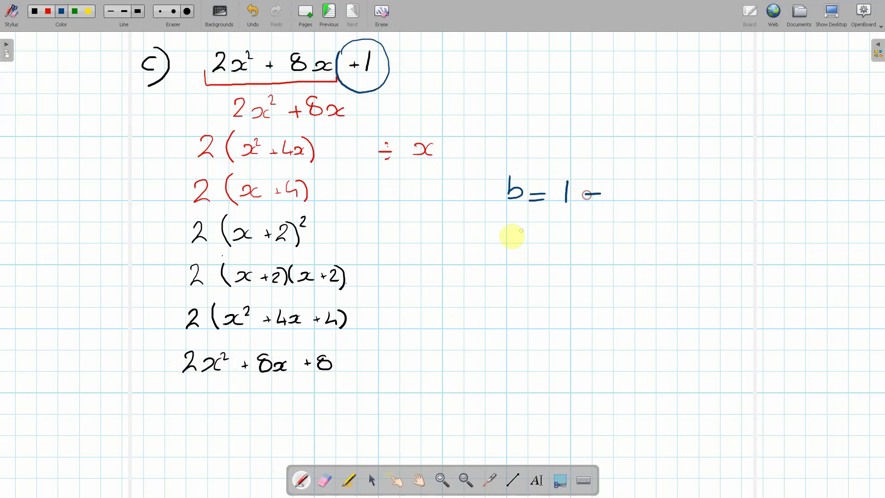
{"action": "mouse_move", "coordinate": [309, 352]}
{"action": "left_mouse_down"}
{"action": "mouse_move", "coordinate": [344, 350]}
{"action": "mouse_move", "coordinate": [336, 369]}
{"action": "mouse_move", "coordinate": [311, 375]}
{"action": "mouse_move", "coordinate": [314, 351]}
{"action": "mouse_move", "coordinate": [334, 344]}
{"action": "left_mouse_up"}
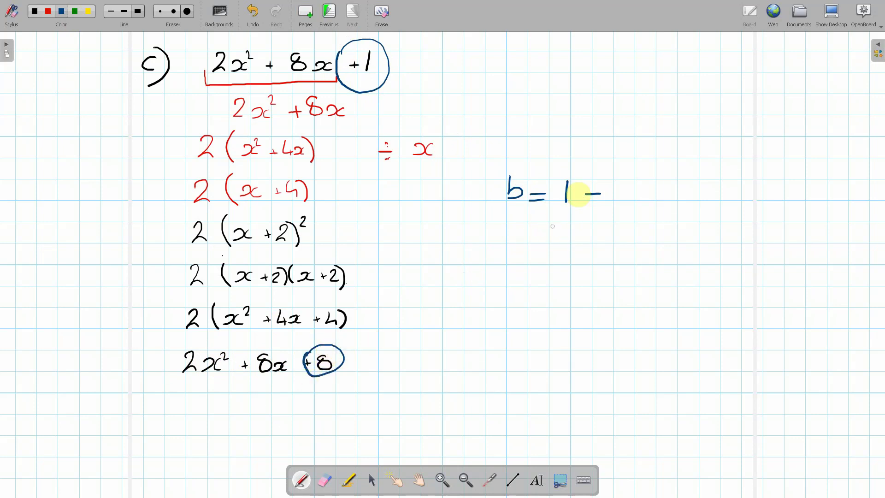
{"action": "left_click_drag", "start_coordinate": [620, 185], "coordinate": [614, 197]}
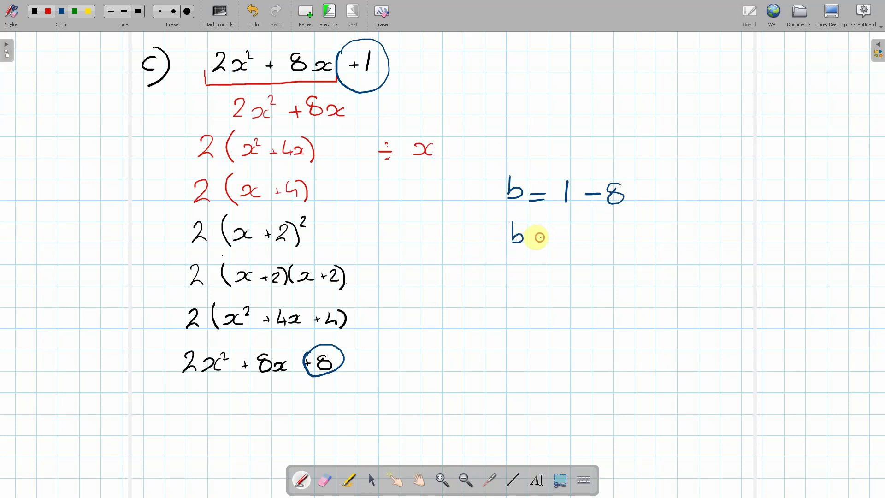
{"action": "mouse_move", "coordinate": [534, 241]}
{"action": "left_mouse_down"}
{"action": "mouse_move", "coordinate": [575, 227]}
{"action": "mouse_move", "coordinate": [583, 243]}
{"action": "left_mouse_up"}
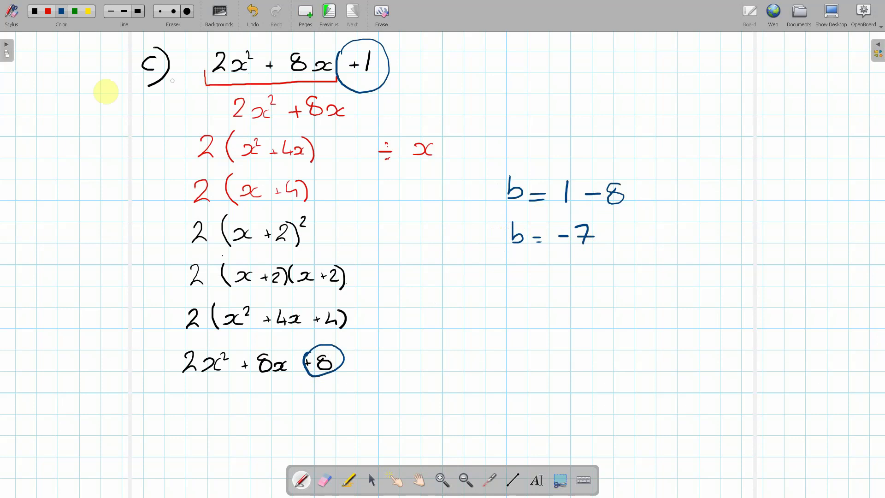
{"action": "left_click", "coordinate": [34, 12]}
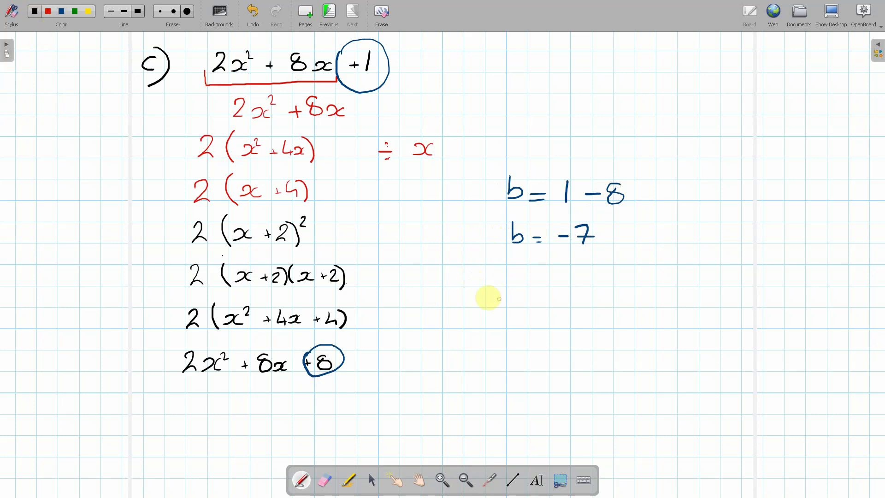
Write 2(x+2)² − 7 in black below b = −7 and draw two lines under it
{"action": "mouse_move", "coordinate": [493, 284]}
{"action": "left_mouse_down"}
{"action": "mouse_move", "coordinate": [493, 303]}
{"action": "mouse_move", "coordinate": [475, 289]}
{"action": "mouse_move", "coordinate": [465, 306]}
{"action": "left_mouse_up"}
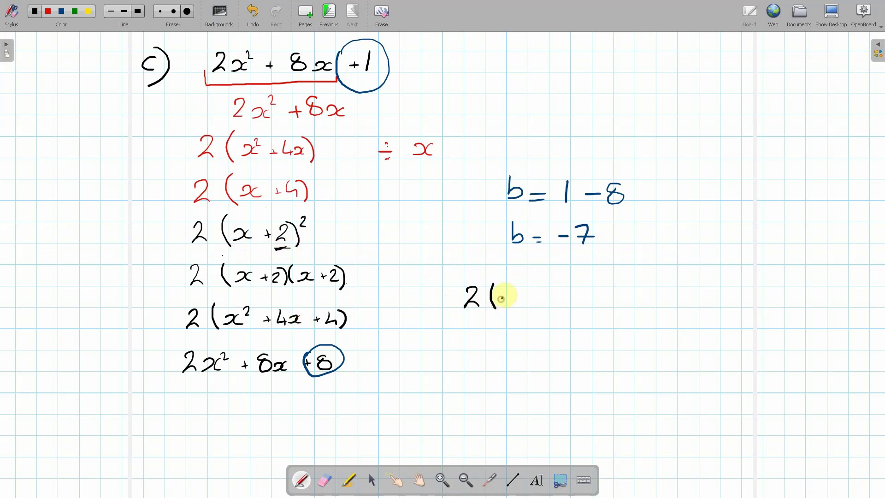
{"action": "left_click_drag", "start_coordinate": [504, 299], "coordinate": [540, 302]}
{"action": "mouse_move", "coordinate": [536, 298]}
{"action": "left_mouse_down"}
{"action": "mouse_move", "coordinate": [561, 306]}
{"action": "mouse_move", "coordinate": [575, 289]}
{"action": "mouse_move", "coordinate": [591, 301]}
{"action": "mouse_move", "coordinate": [602, 289]}
{"action": "mouse_move", "coordinate": [615, 297]}
{"action": "mouse_move", "coordinate": [614, 318]}
{"action": "mouse_move", "coordinate": [473, 322]}
{"action": "left_mouse_up"}
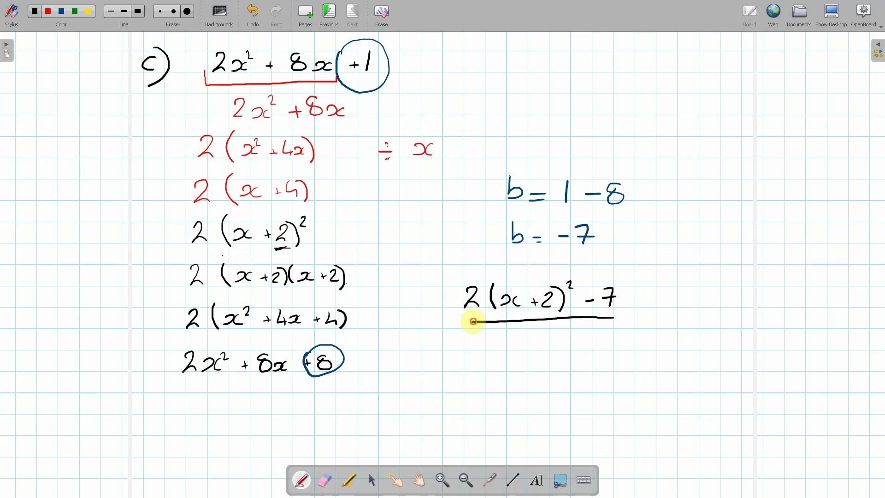
{"action": "left_click_drag", "start_coordinate": [585, 330], "coordinate": [490, 336]}
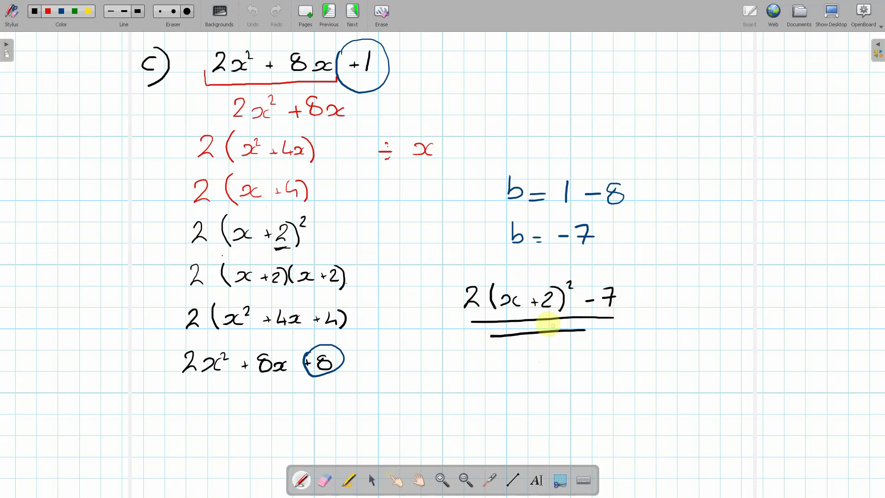
Page back twice to the Direct Tutoring question sheet listing the three quadratics
{"action": "left_click", "coordinate": [329, 12]}
{"action": "left_click", "coordinate": [329, 14]}
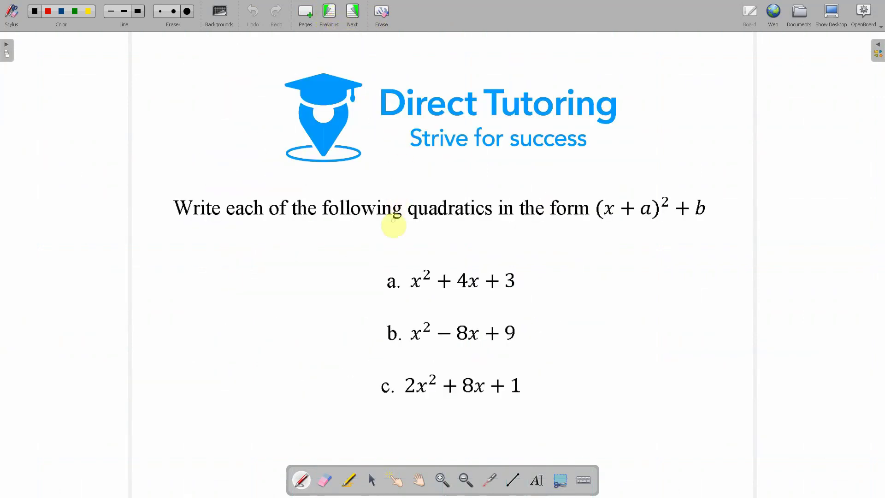